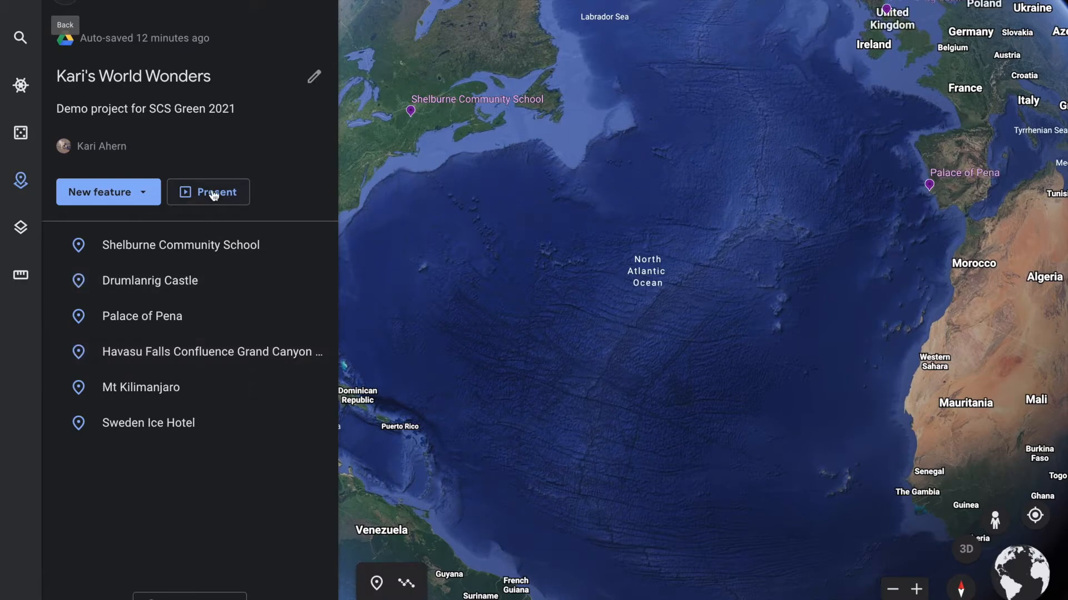
- Present the World Wonders project, advance to Drumlanrig Castle, show its aerial video slide and move through the castle's street-level view
click(214, 193)
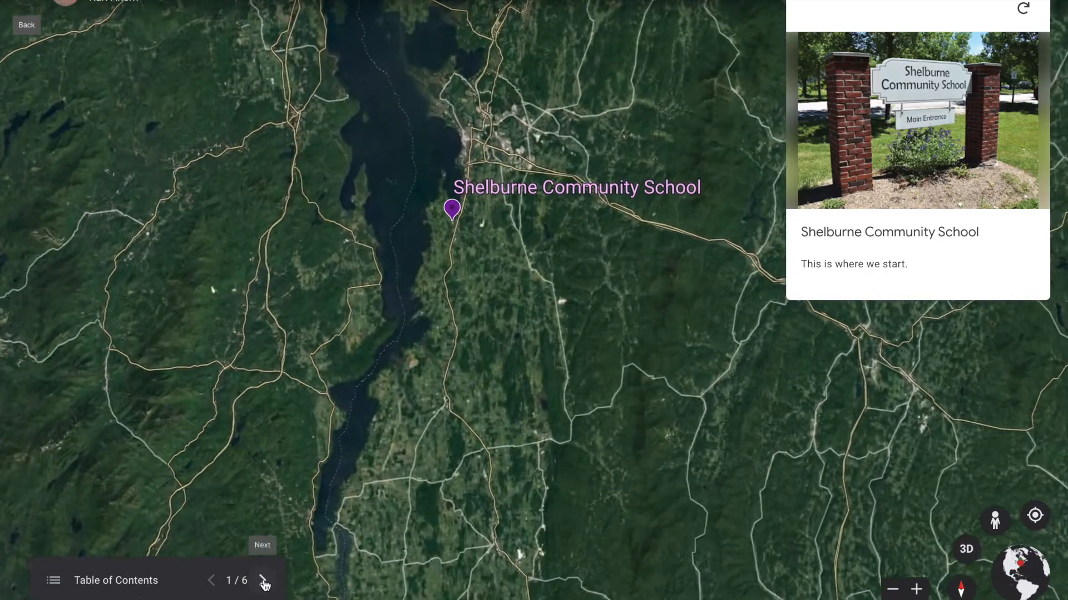
click(263, 581)
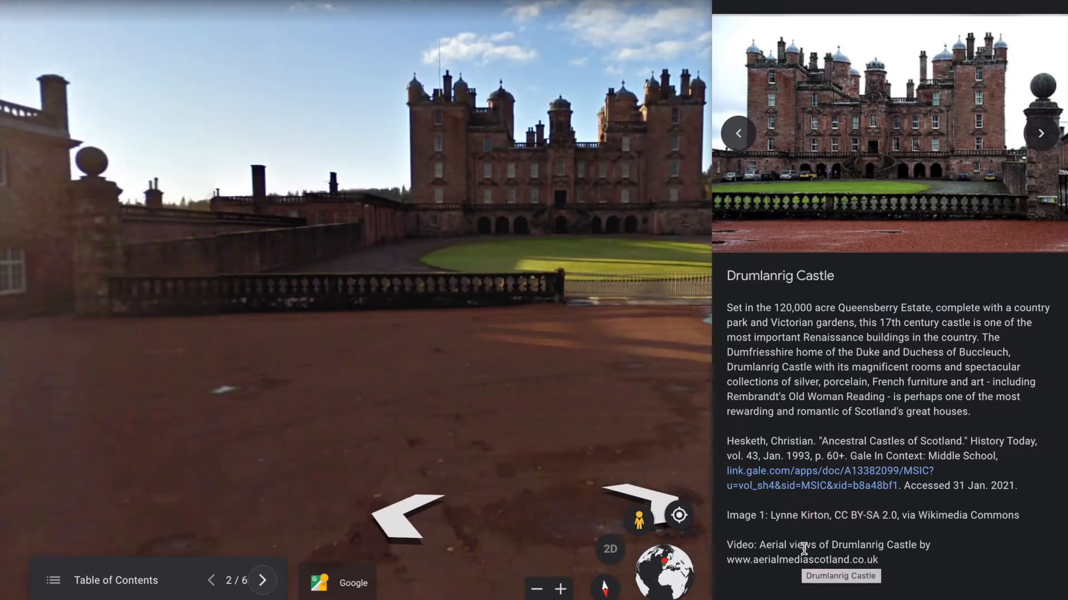
click(1044, 133)
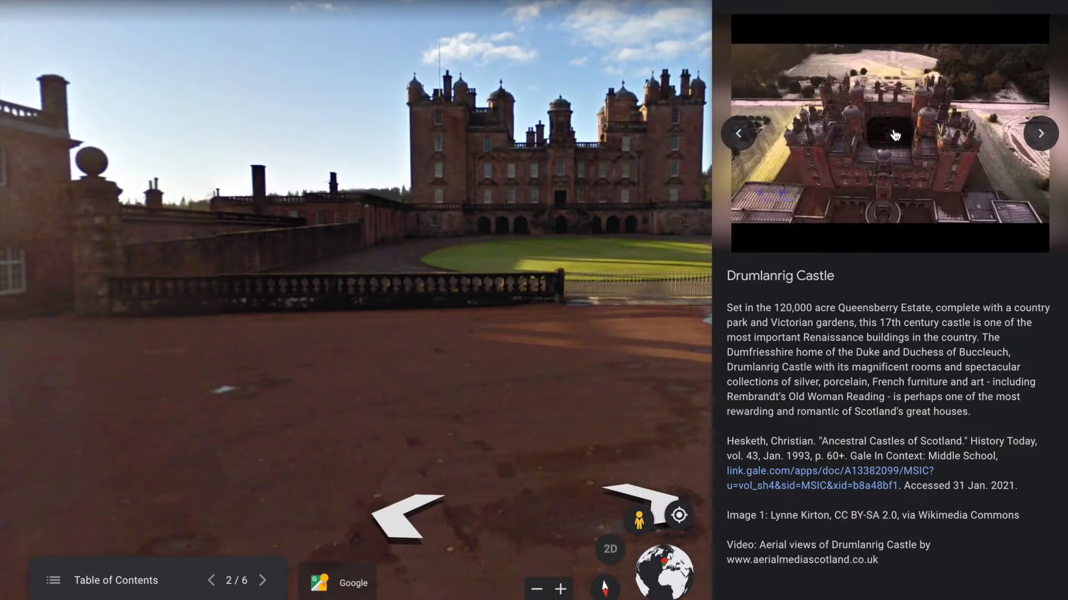
click(651, 495)
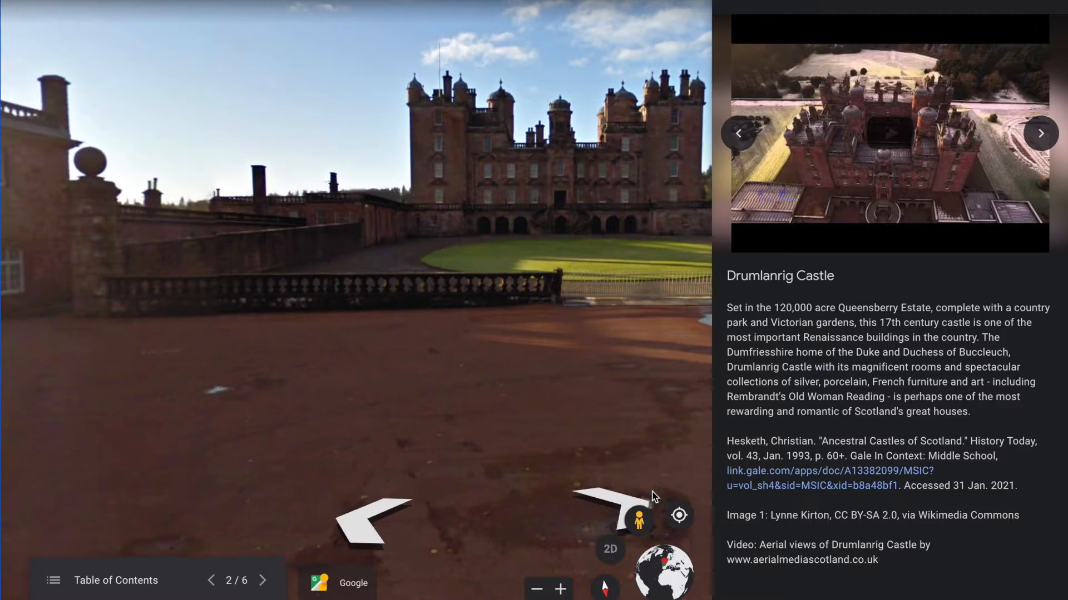
click(605, 450)
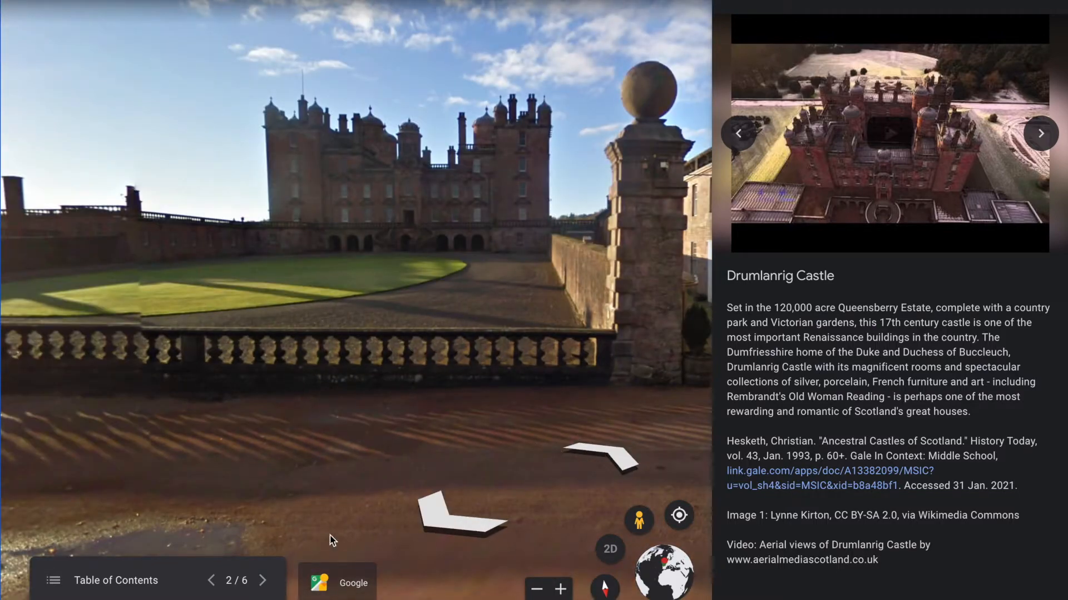
- Advance the presentation to Palace of Pena, browse its images and view the 3D palace from another side, closer up
click(261, 582)
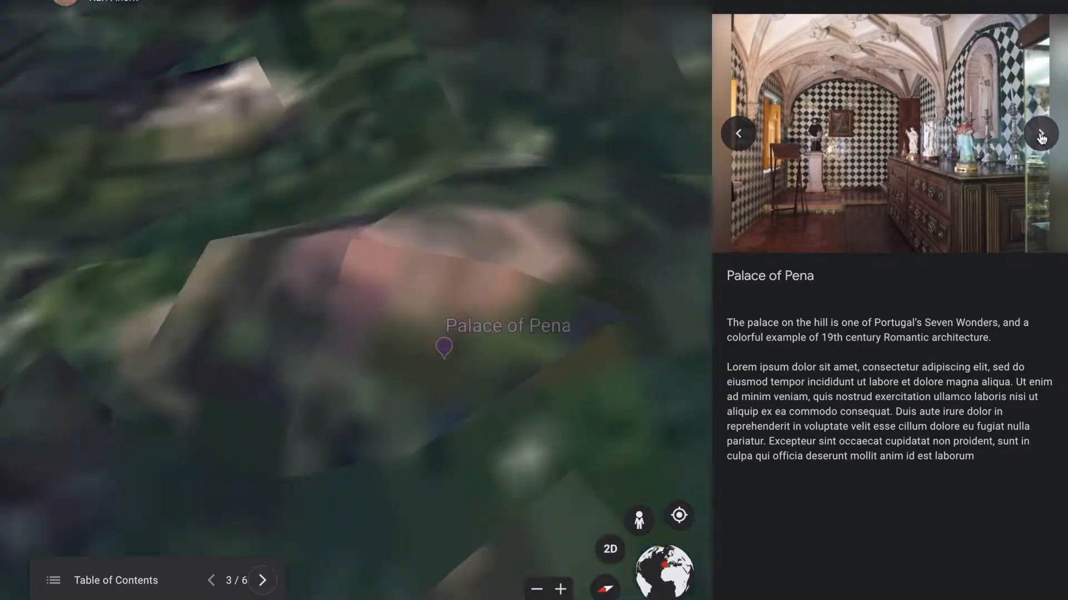
click(1048, 132)
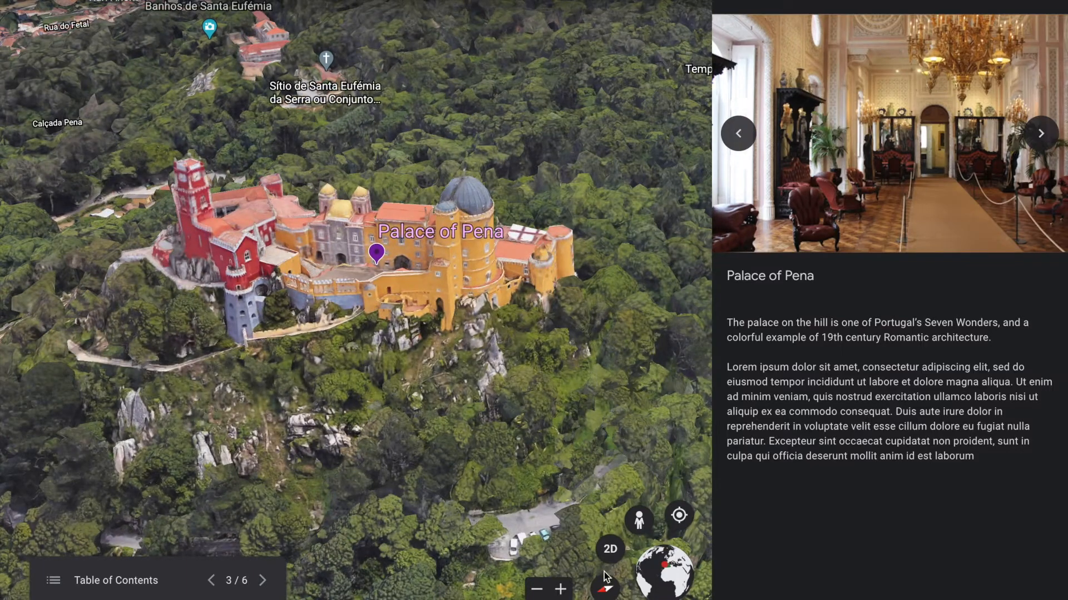
click(606, 588)
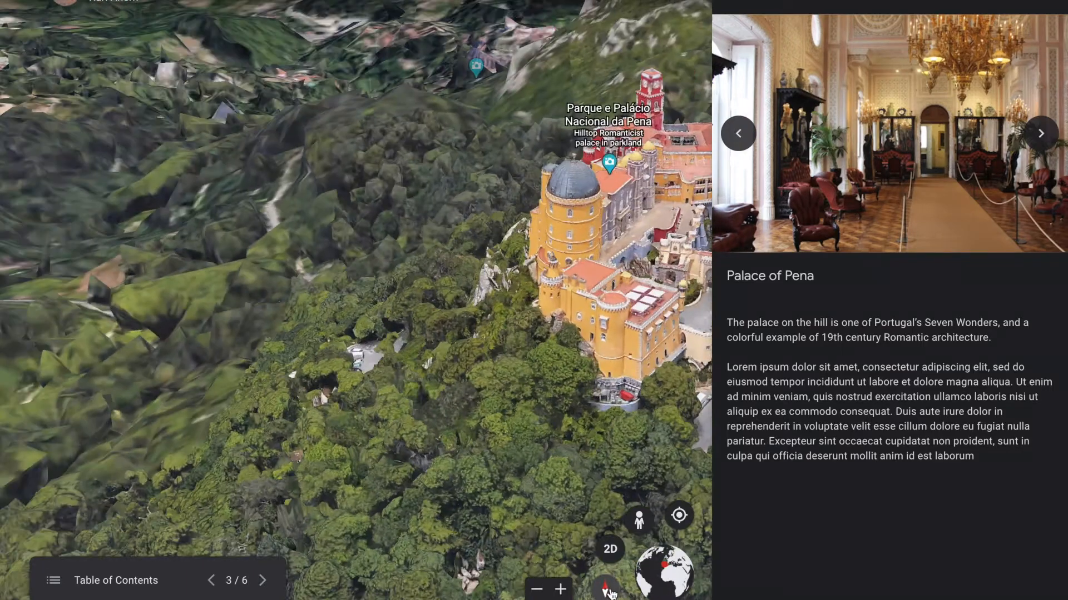
drag(672, 580, 647, 556)
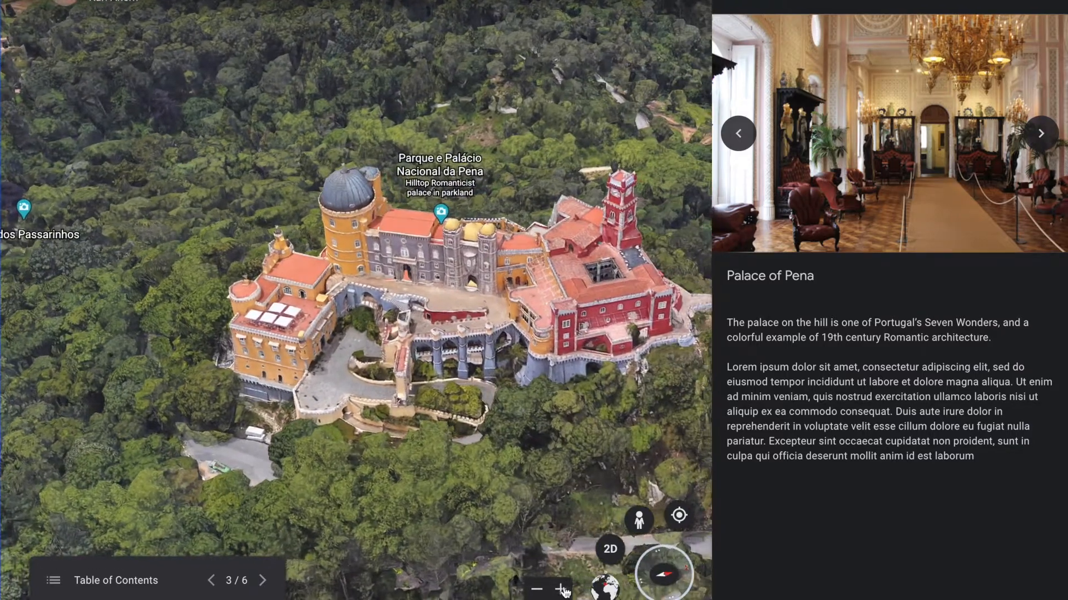
click(561, 589)
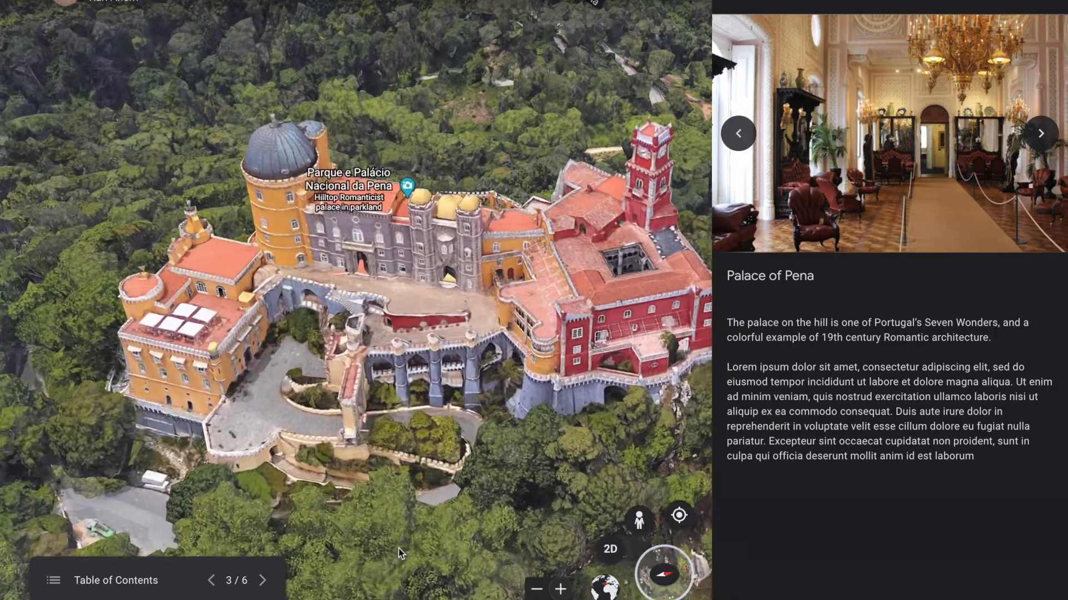
- Advance the presentation to Havasu Falls Confluence, view its next image and examine the river confluence up close
click(263, 581)
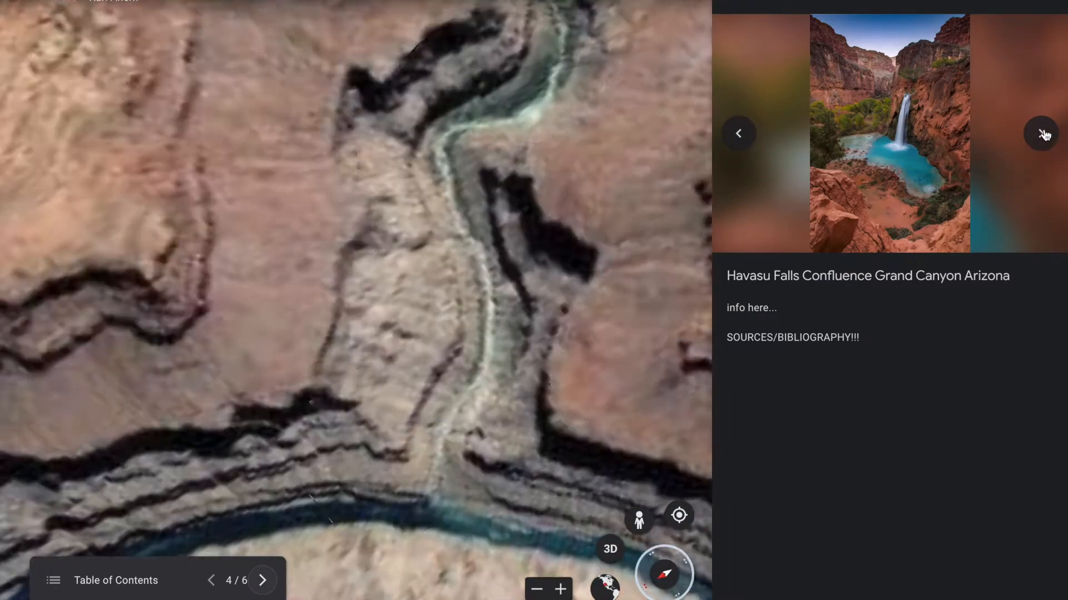
click(1039, 134)
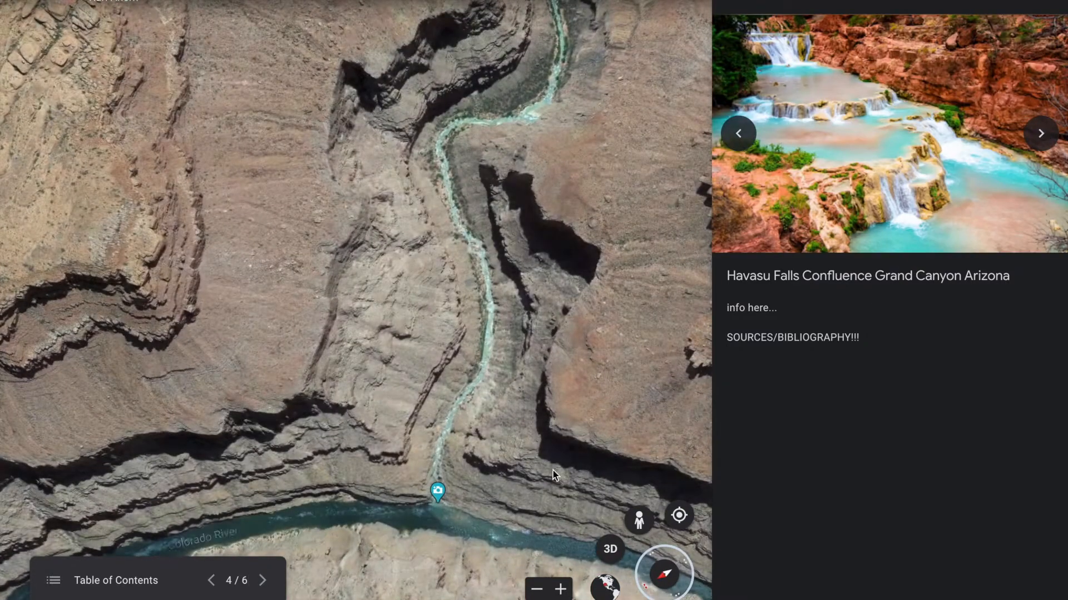
click(562, 588)
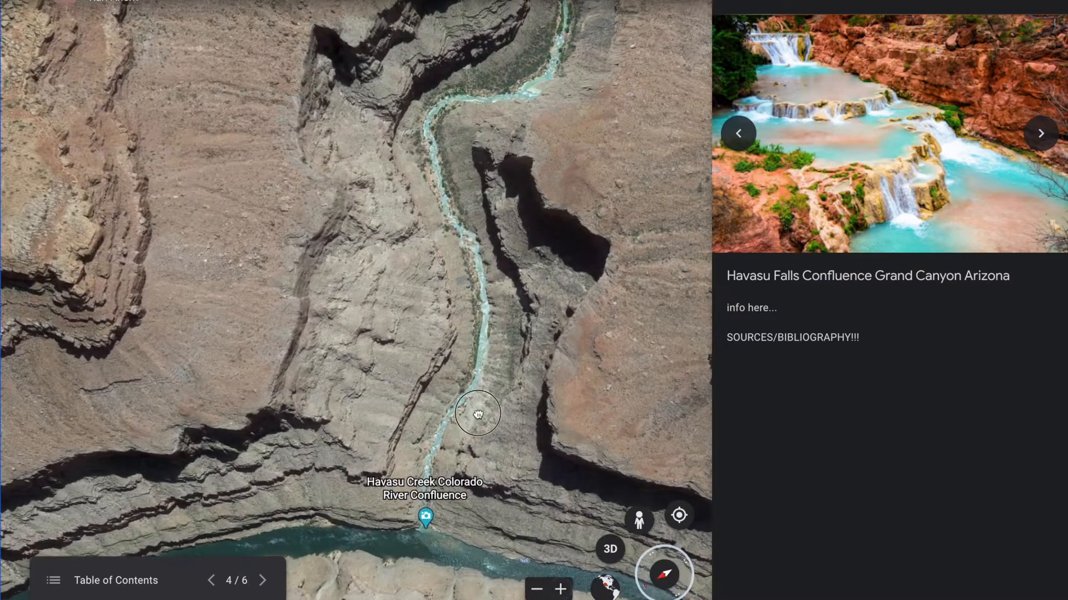
drag(472, 530, 450, 433)
- Advance the presentation to Mt Kilimanjaro and browse through its images
click(263, 580)
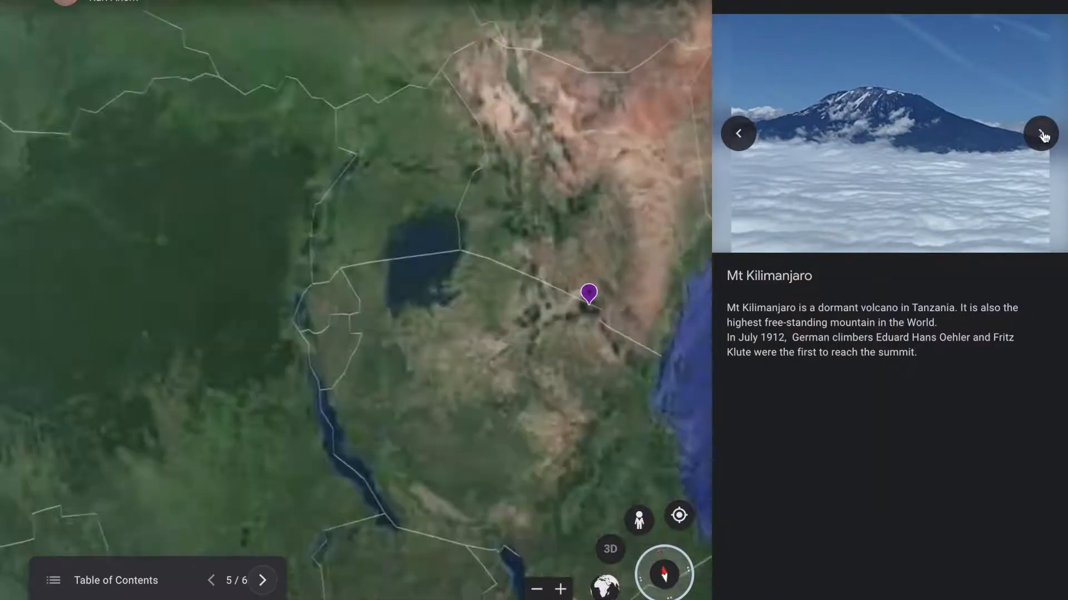
click(1041, 134)
click(1041, 134)
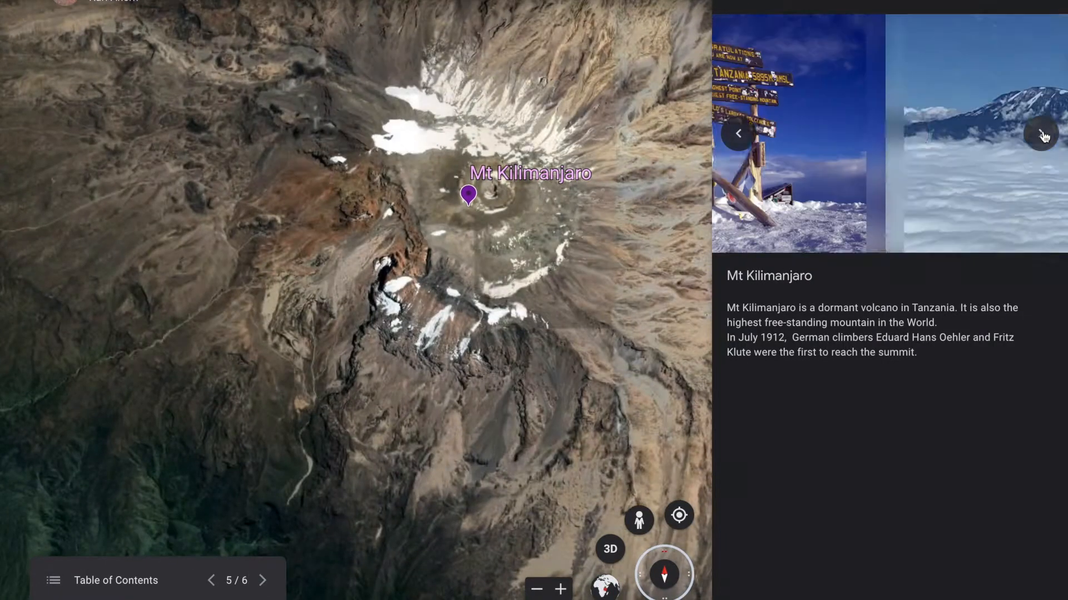
- Advance the presentation to Sweden Ice Hotel and browse through its images
click(262, 581)
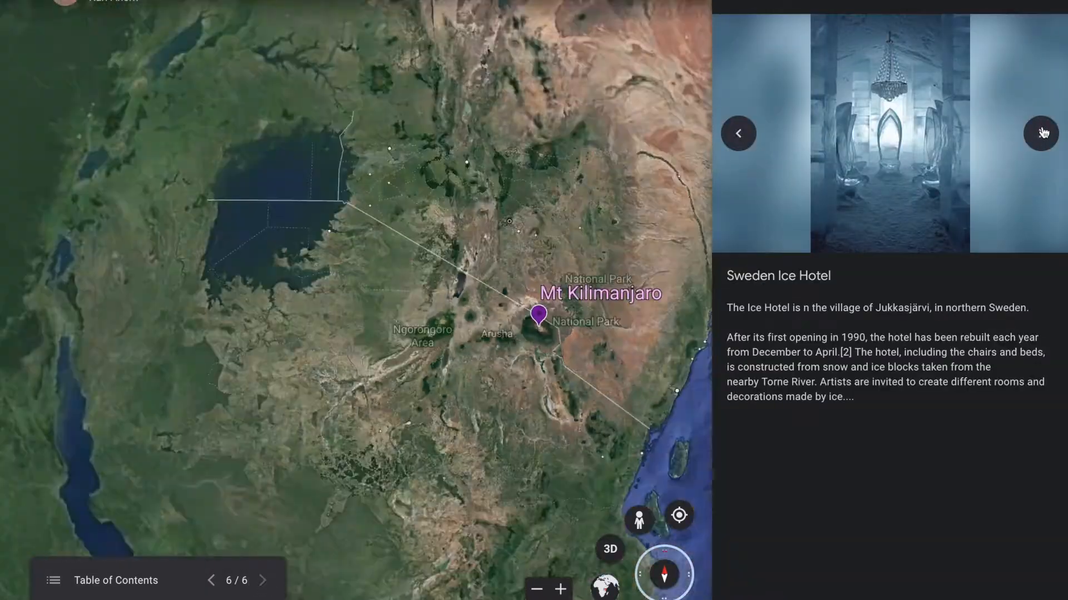
click(1041, 134)
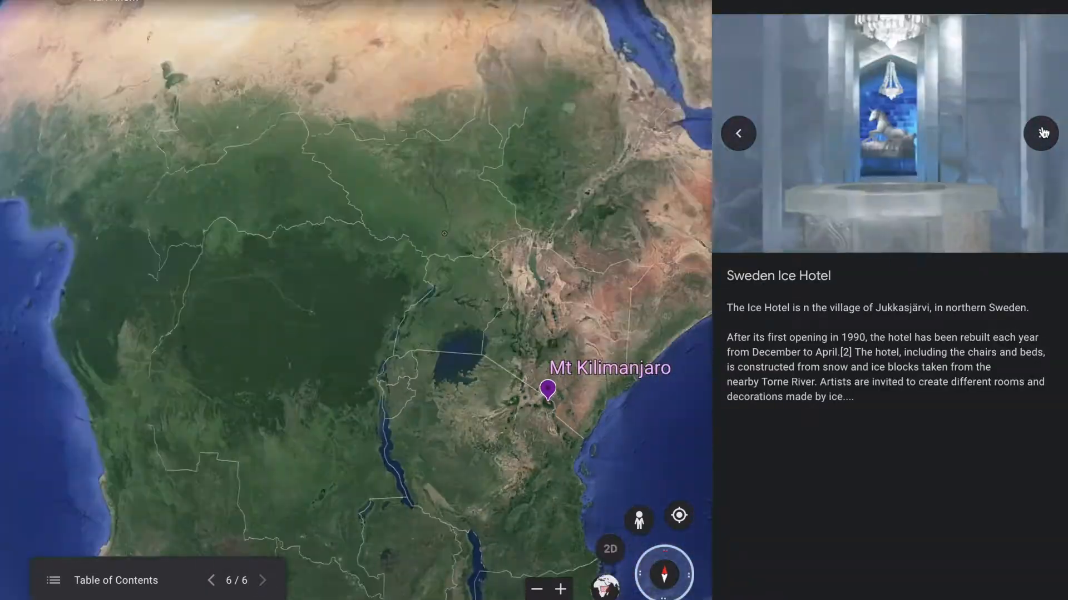
click(1041, 133)
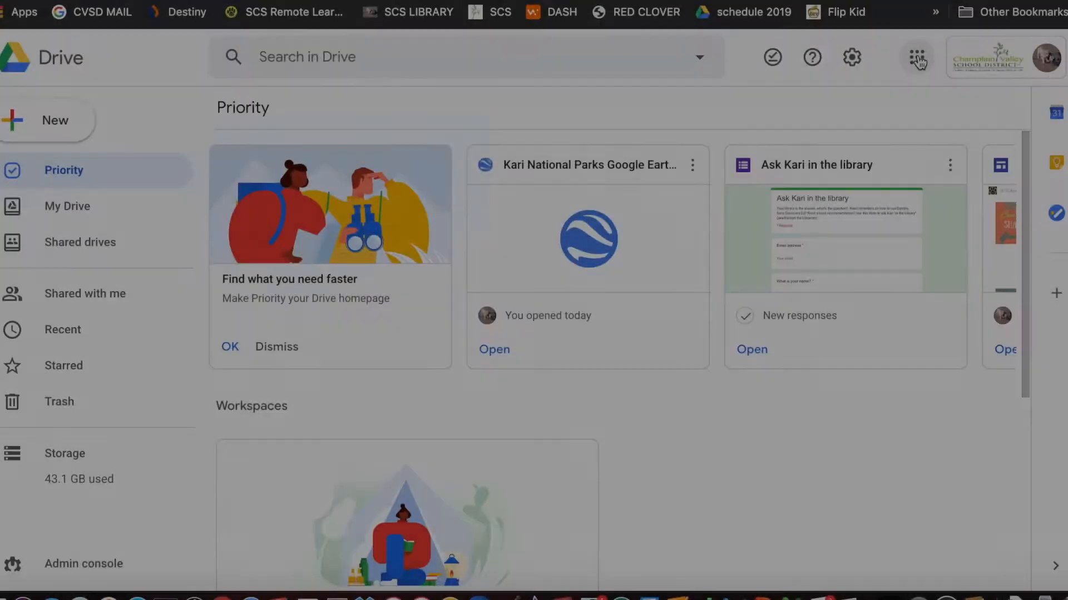
- Launch Google Earth from the Google apps list in Drive
click(918, 58)
scroll(953, 294, down, 7)
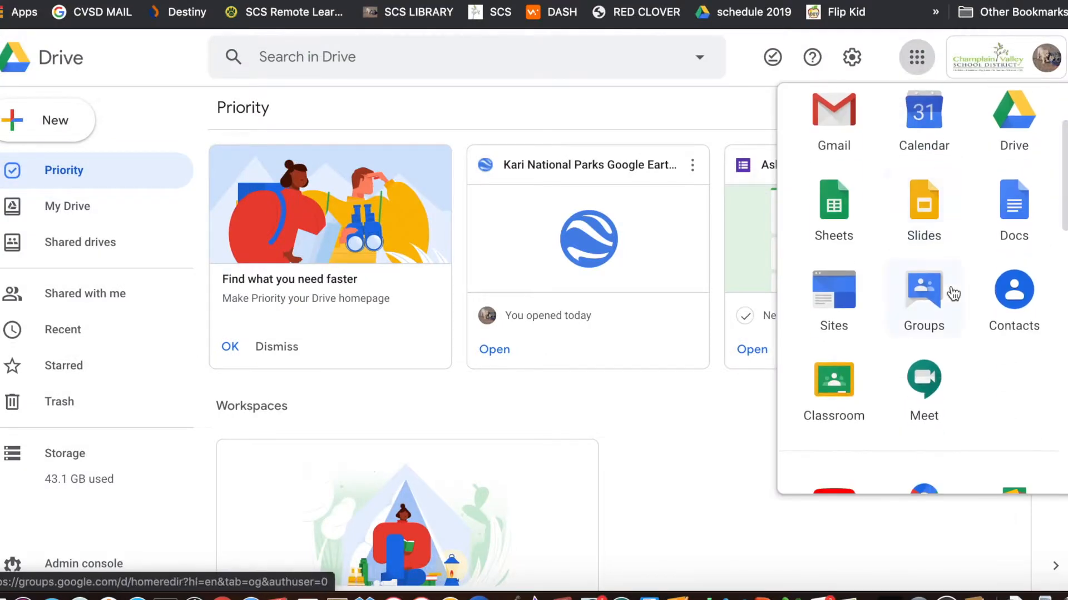
scroll(953, 294, down, 3)
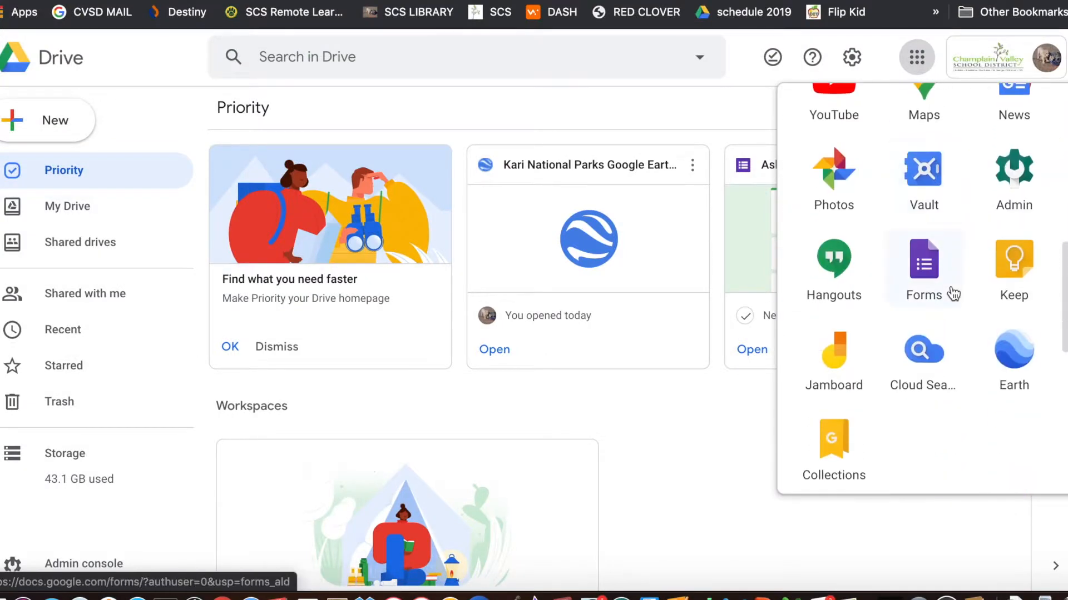
click(1014, 352)
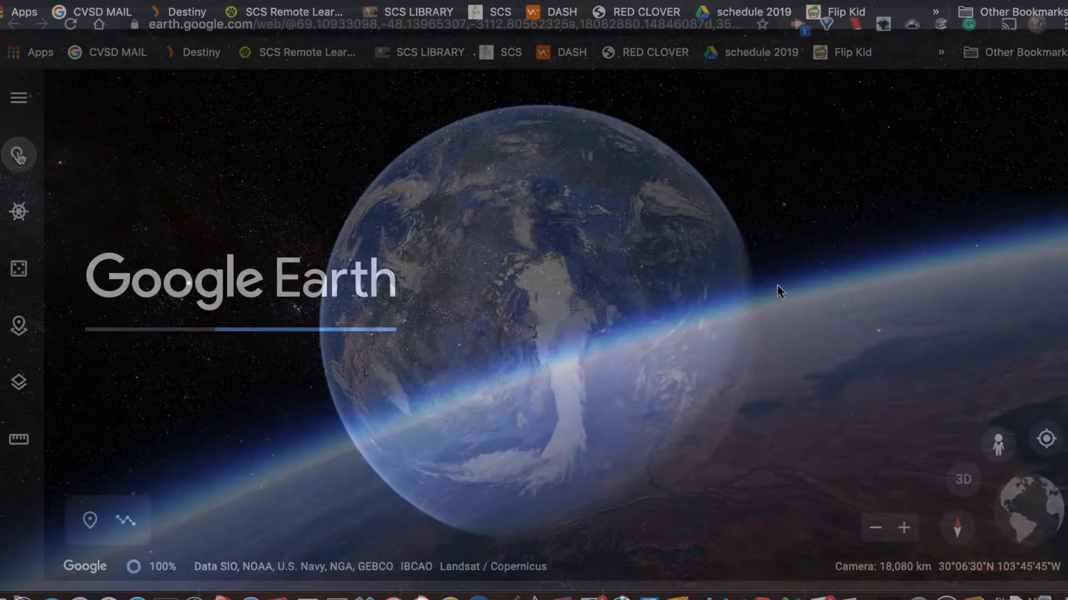
- Search the globe for Michigan and fly to the state
click(19, 111)
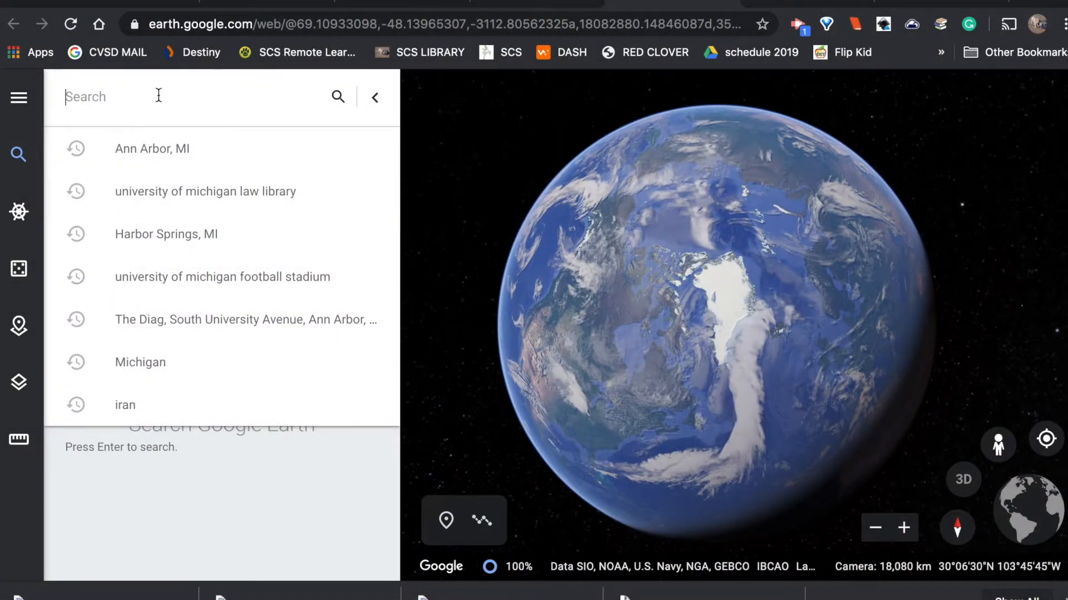
text(Michig)
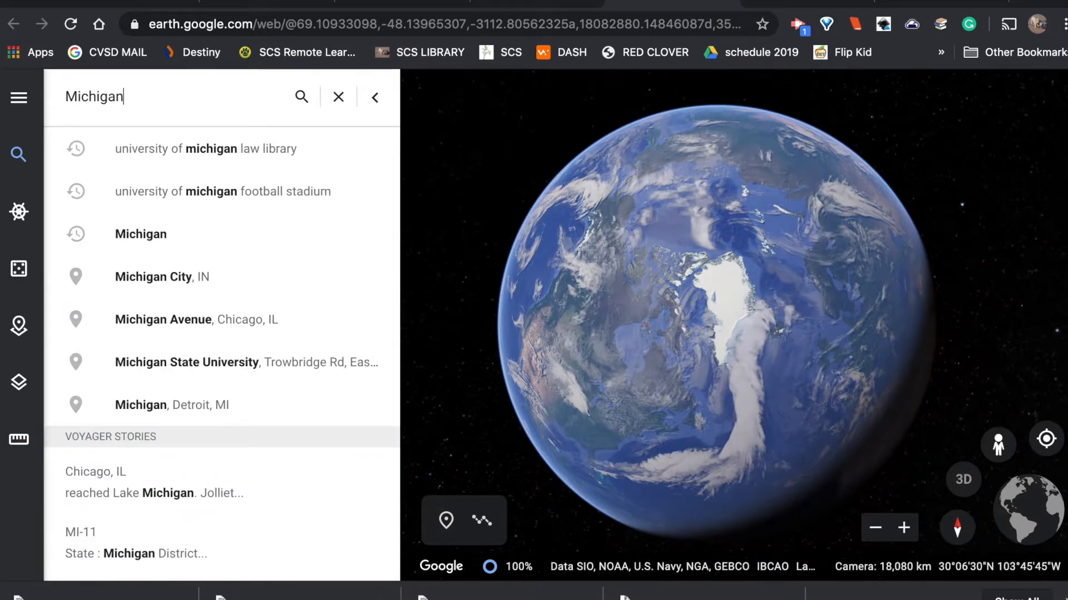
text(an)
key(Return)
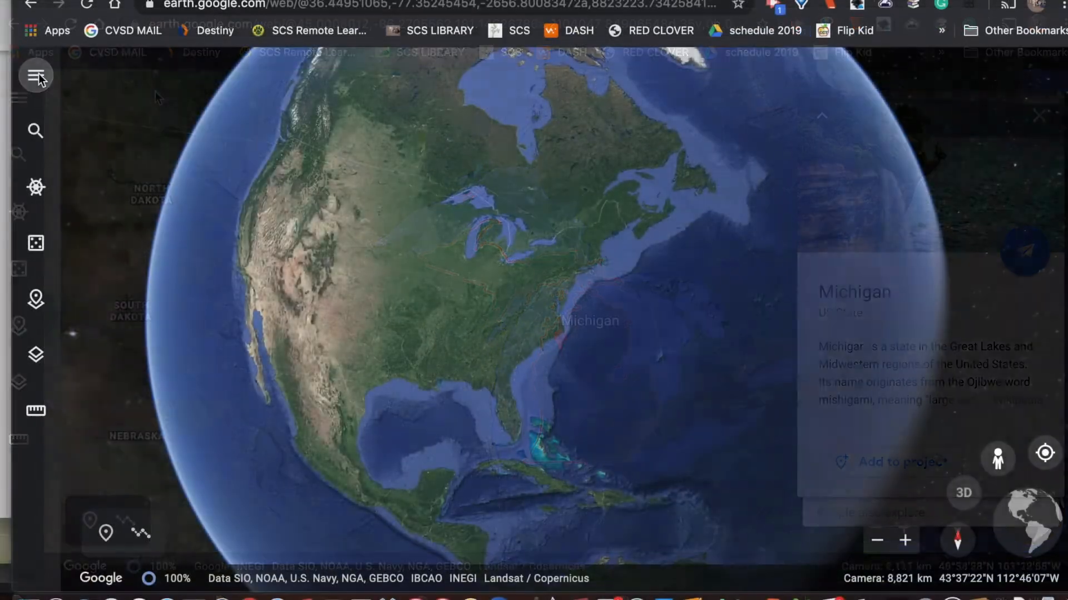
- Go to the projects area and bring up the tutorial "Introduction to creation in Earth"
click(18, 98)
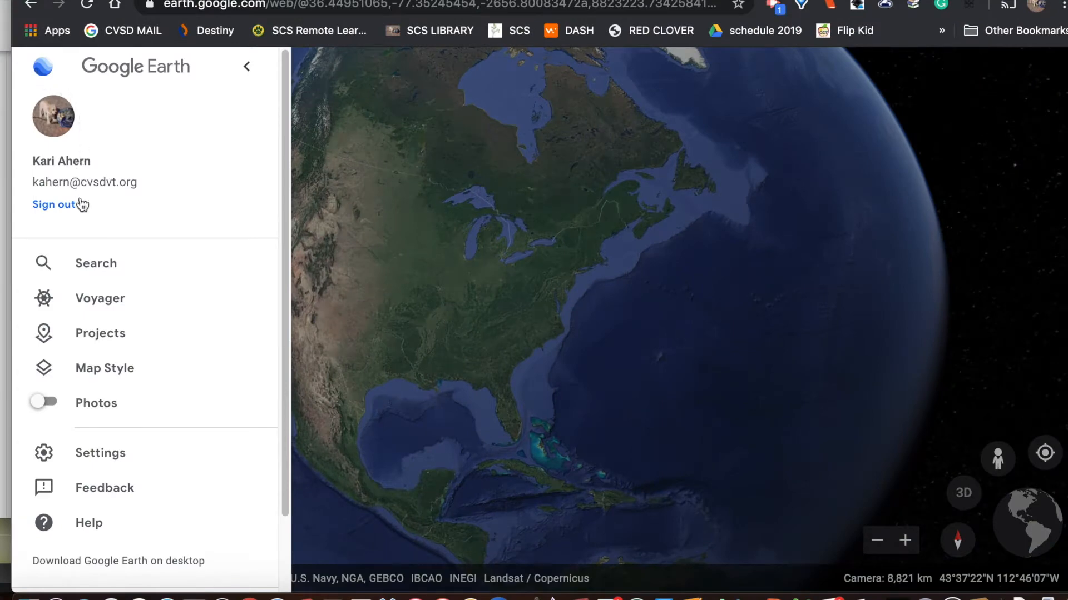
click(88, 333)
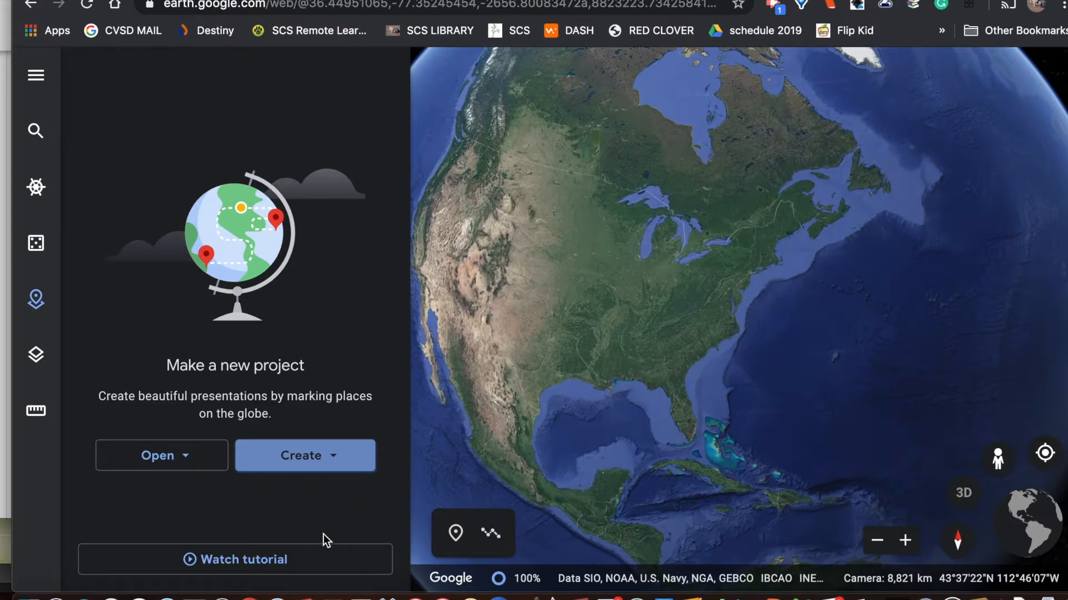
click(256, 563)
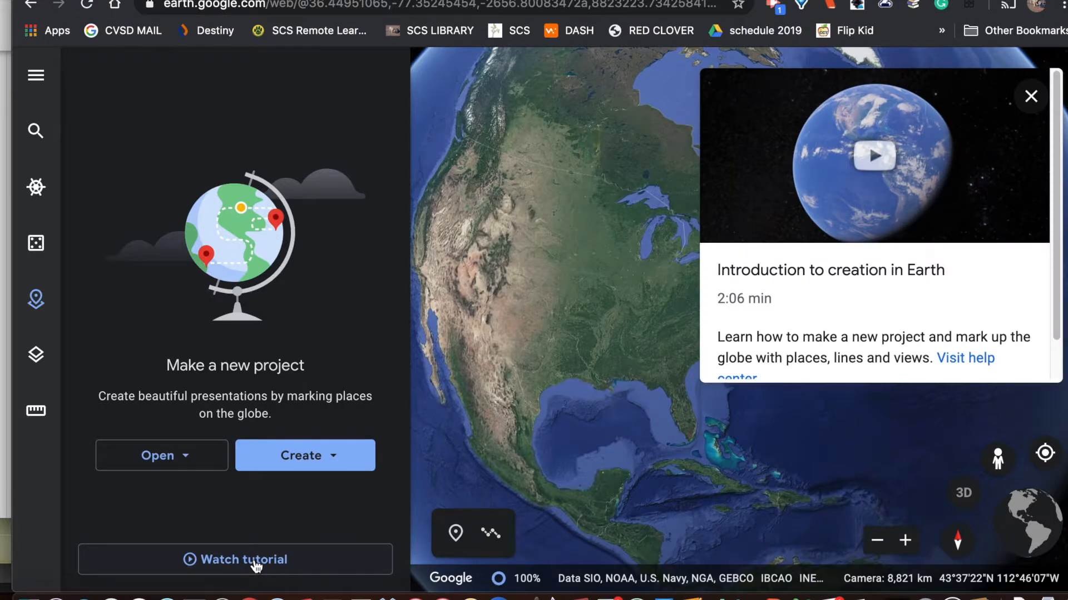
scroll(844, 286, down, 1)
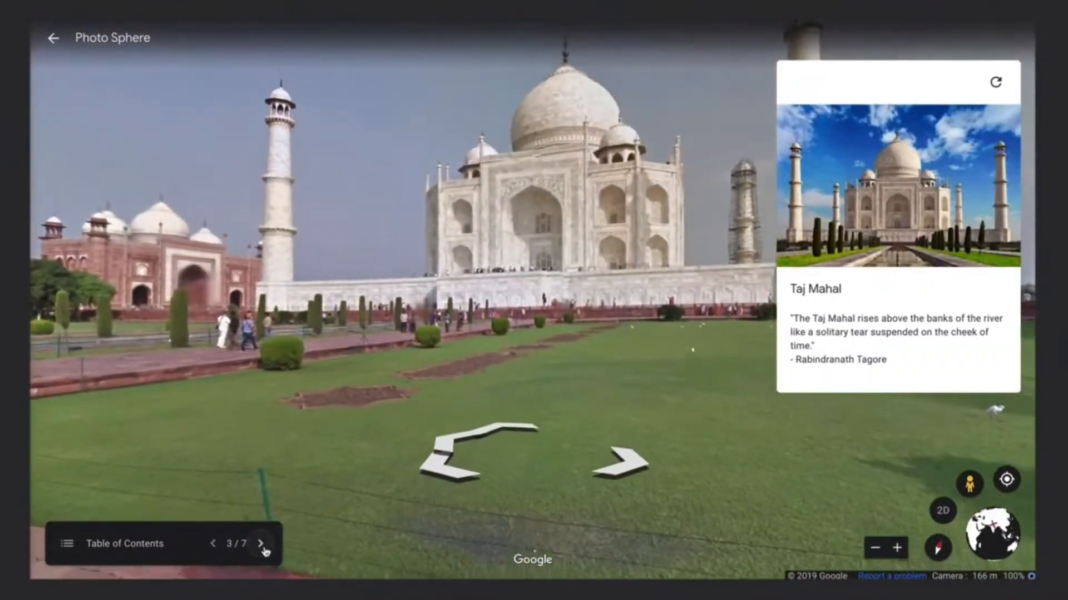
- Create a new project and title it World Wonders
click(261, 544)
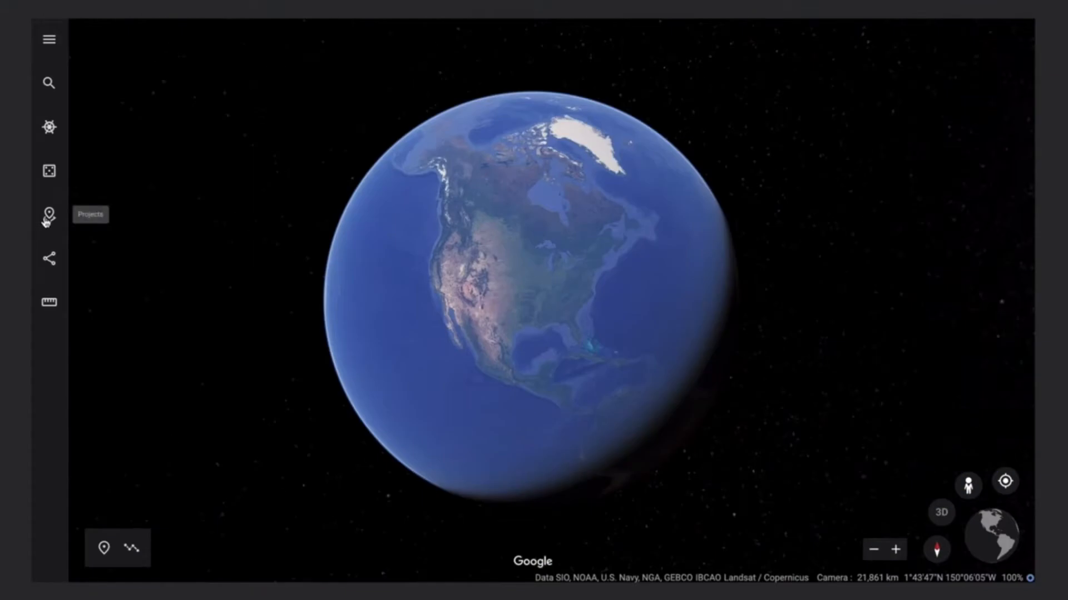
click(48, 217)
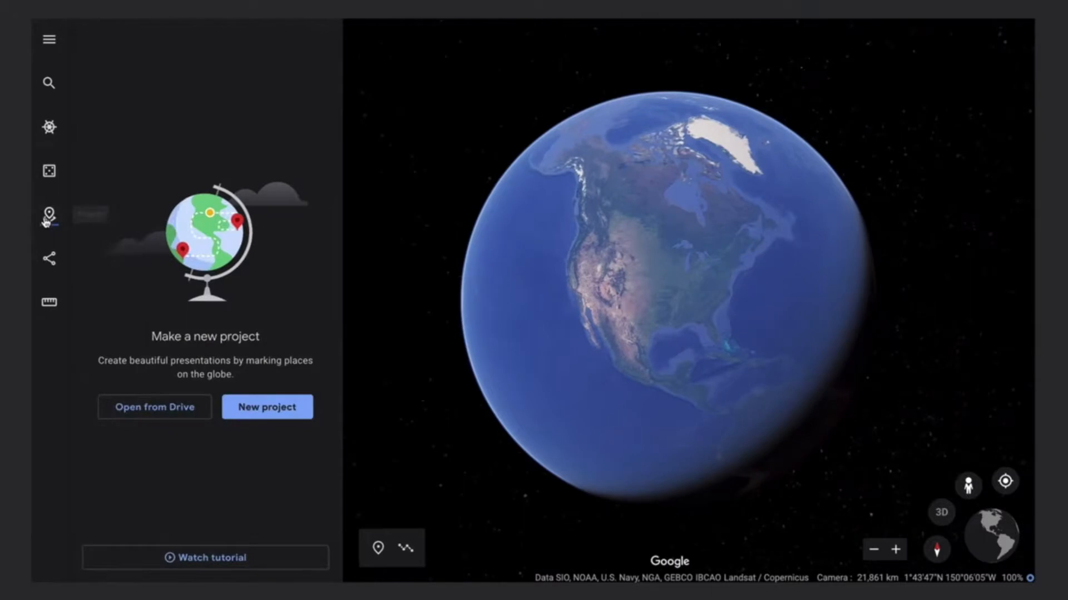
click(267, 407)
click(315, 120)
text(World Wonders)
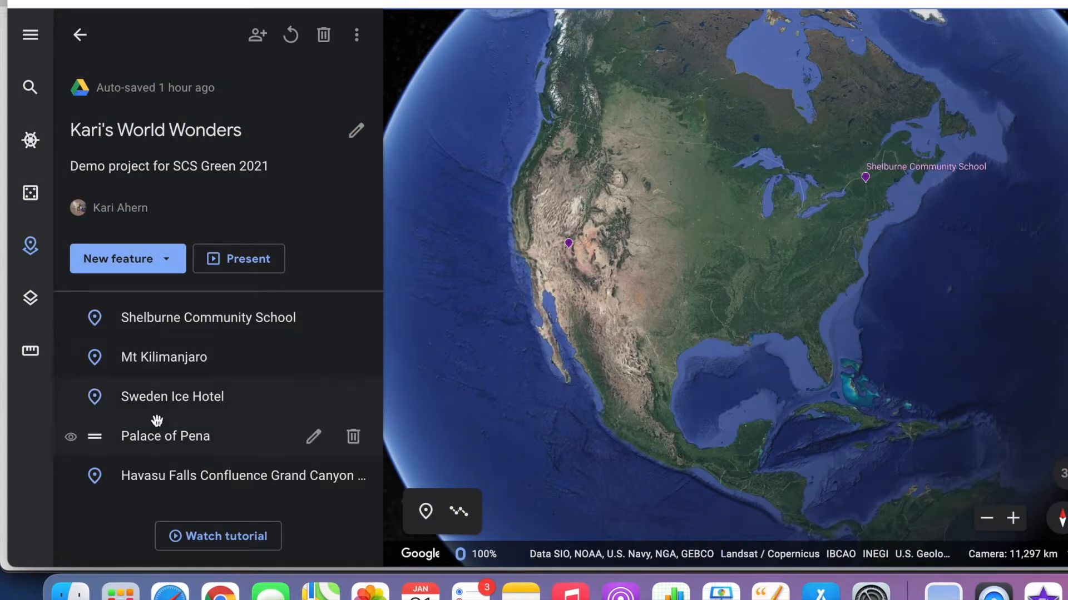
- Search for a place to add to the World Wonders project and fly to Drumlanrig Castle
click(140, 268)
click(139, 272)
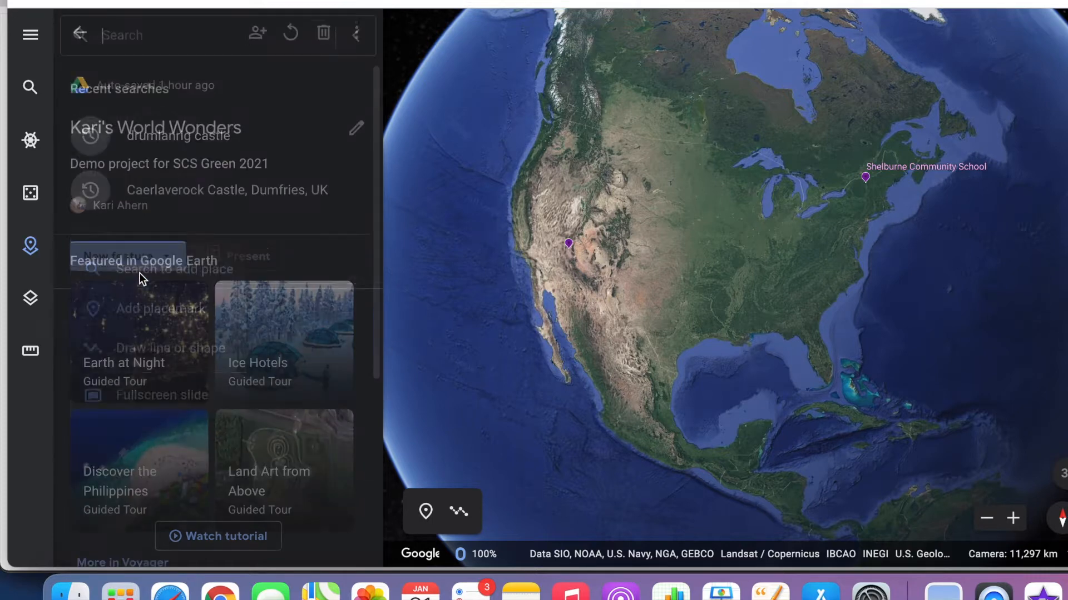
text(drum)
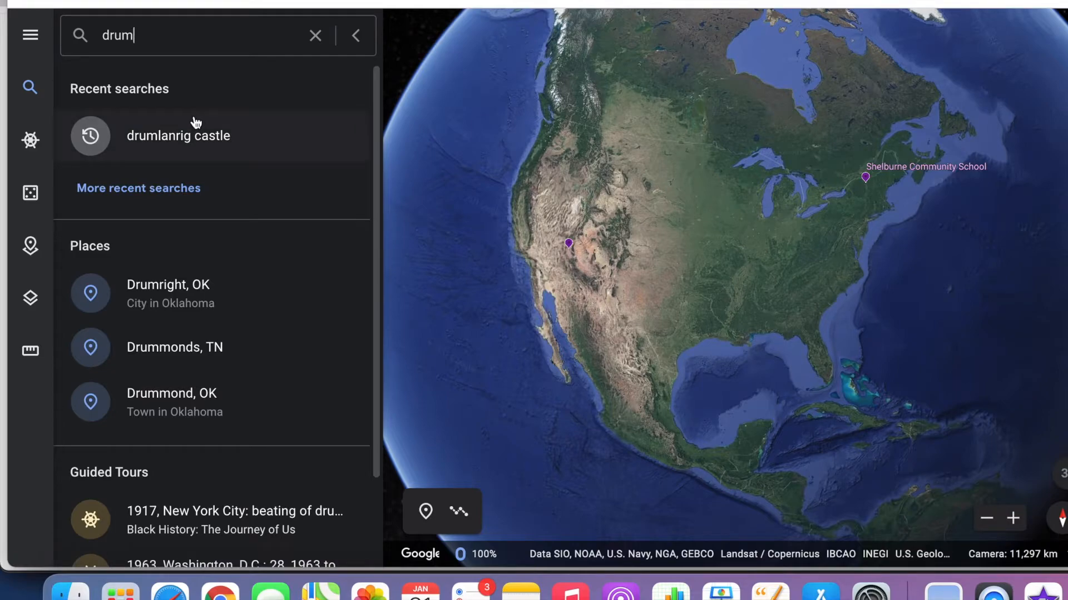
click(189, 138)
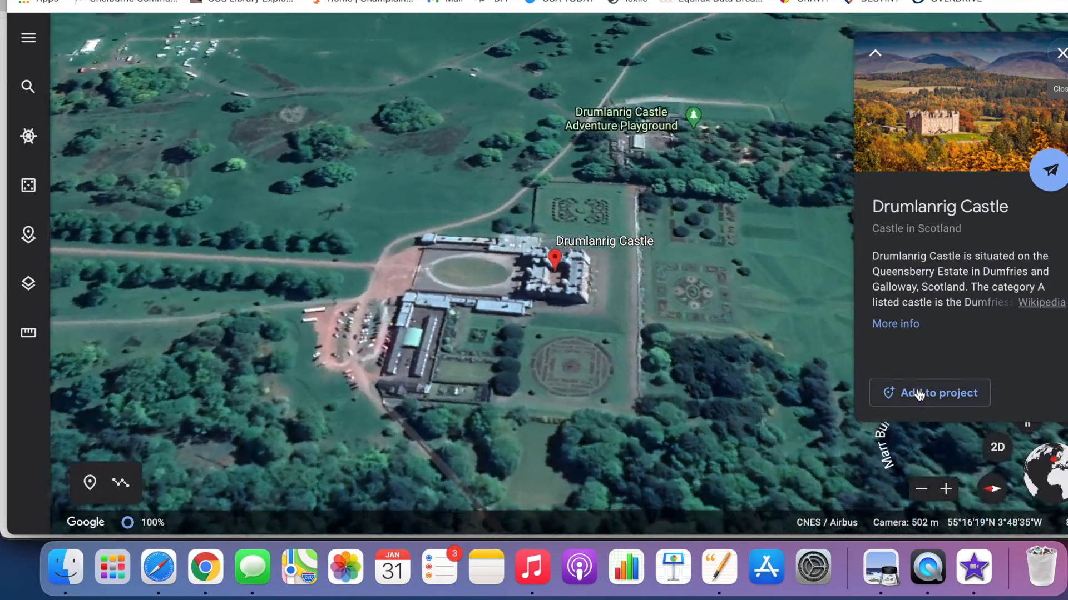
- Add Drumlanrig Castle to the World Wonders project for editing and replace its Google-provided information with custom content
click(919, 394)
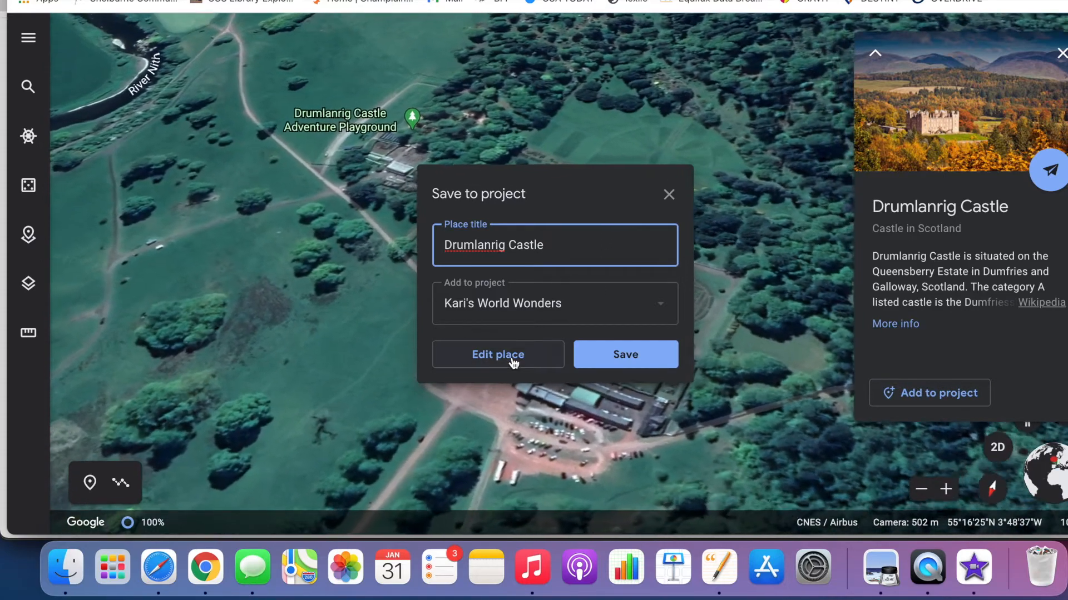
click(513, 360)
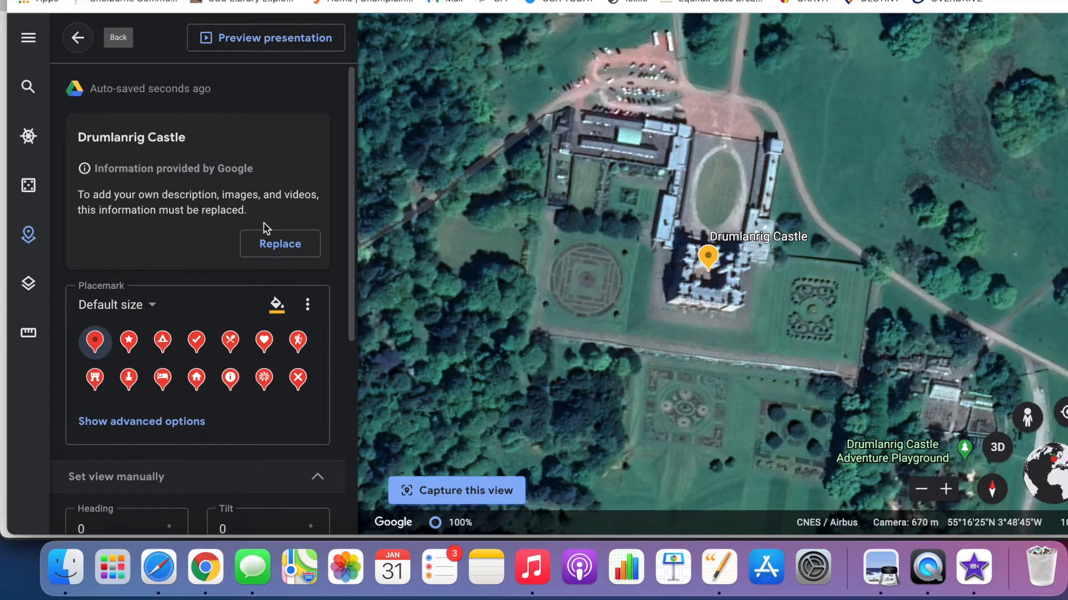
click(280, 244)
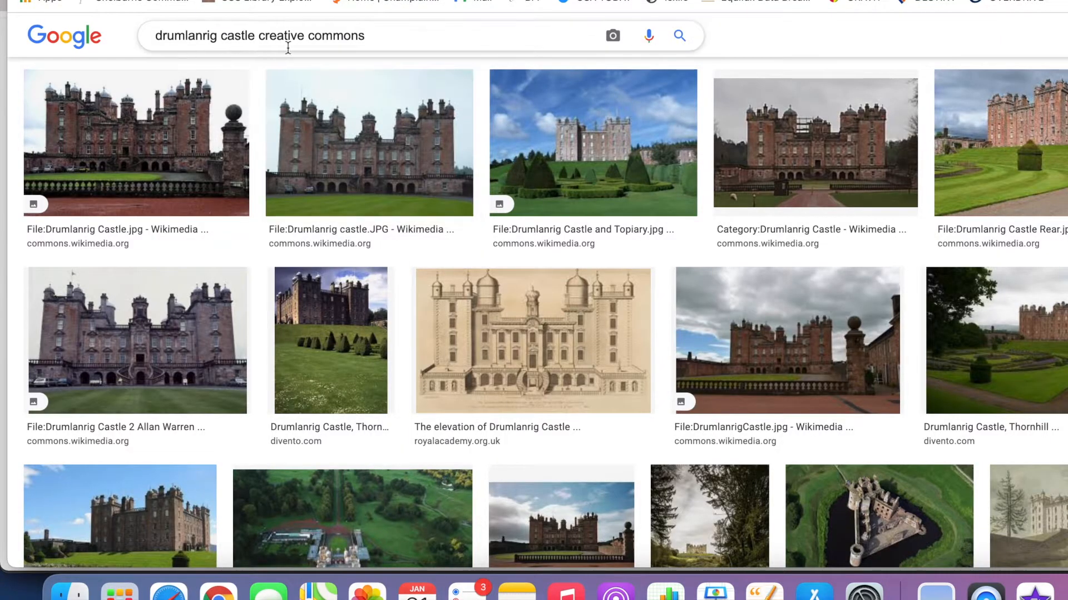
- From the Google image results, go to the Wikimedia Commons page of Drumlanrig Castle.jpg and copy its file URL for web use
click(133, 182)
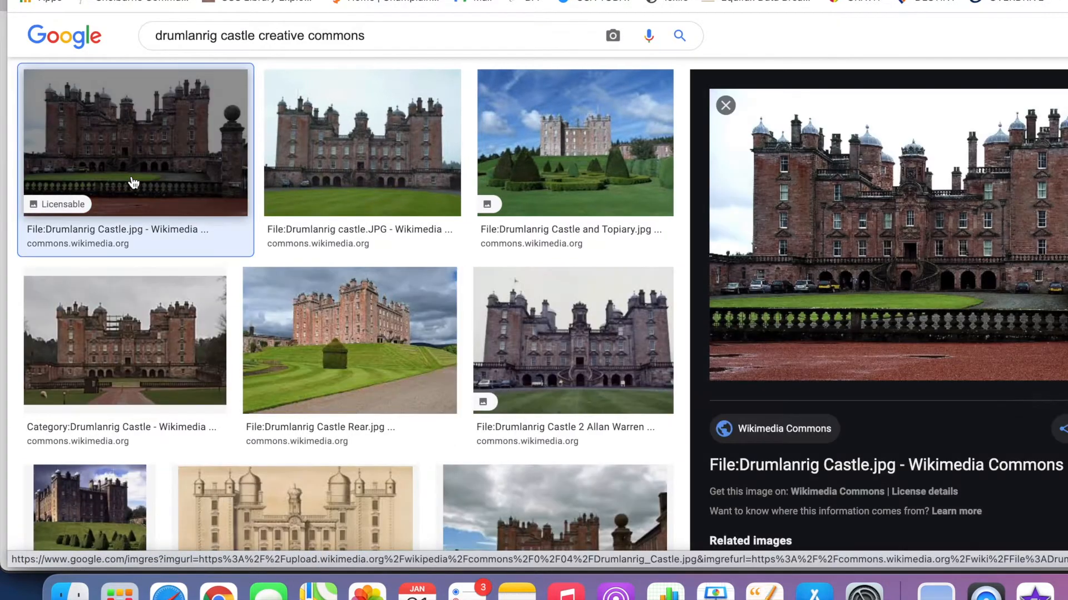
click(869, 279)
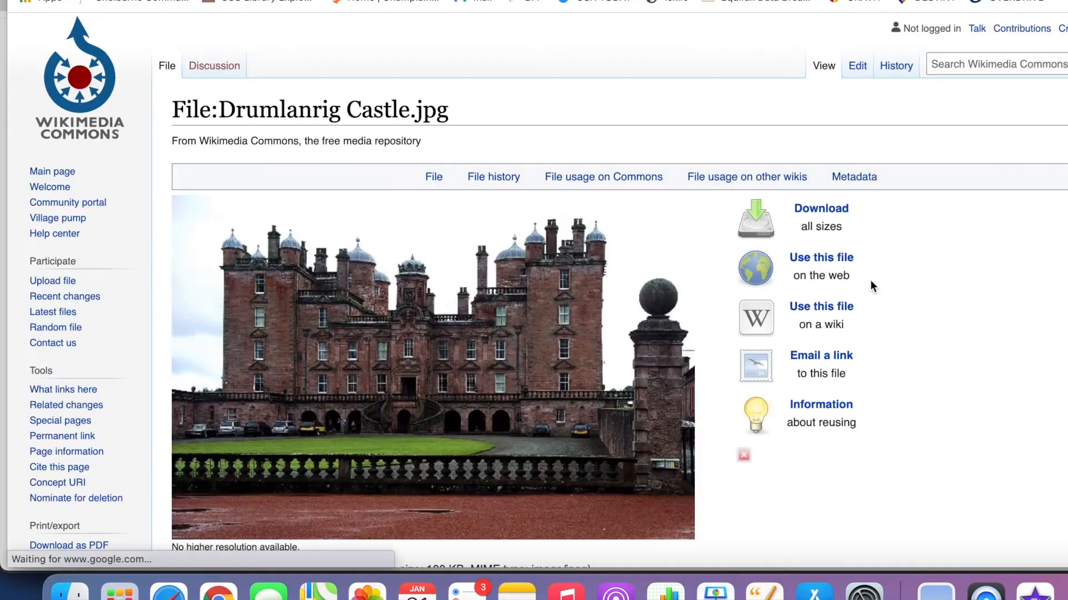
click(839, 261)
click(750, 245)
key(super+c)
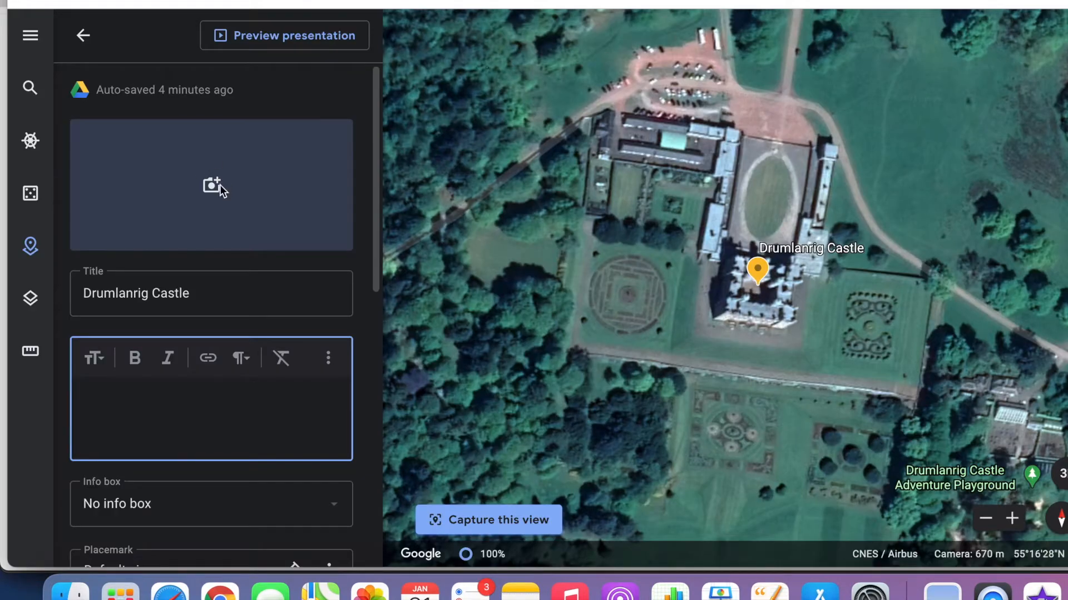
- Add the castle photo to the place in Google Earth using the copied image URL, and select the photo's attribution text on Wikimedia Commons
click(219, 185)
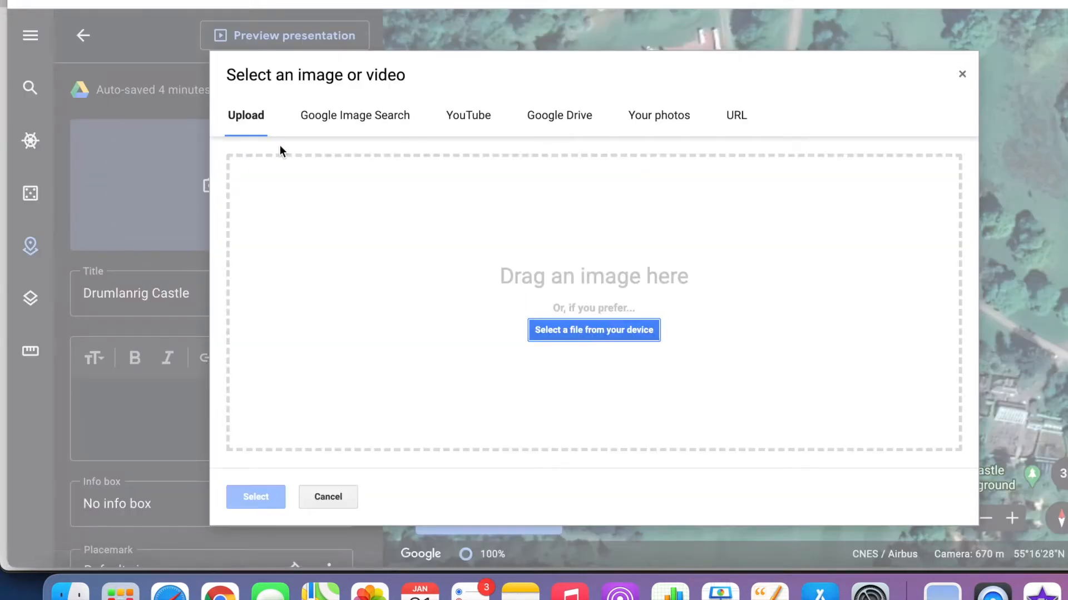
click(740, 116)
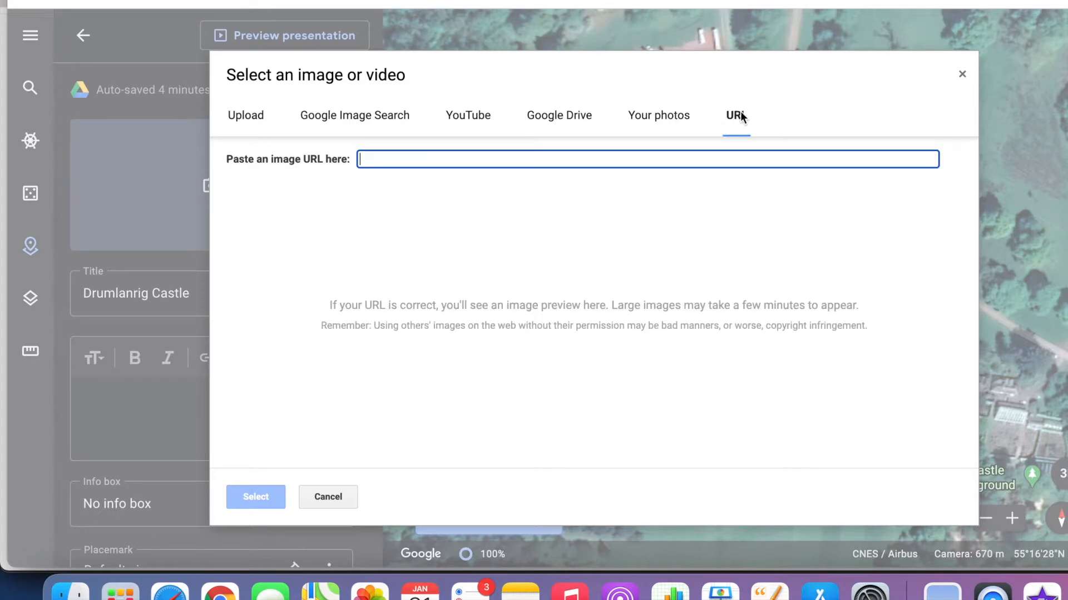
key(super+v)
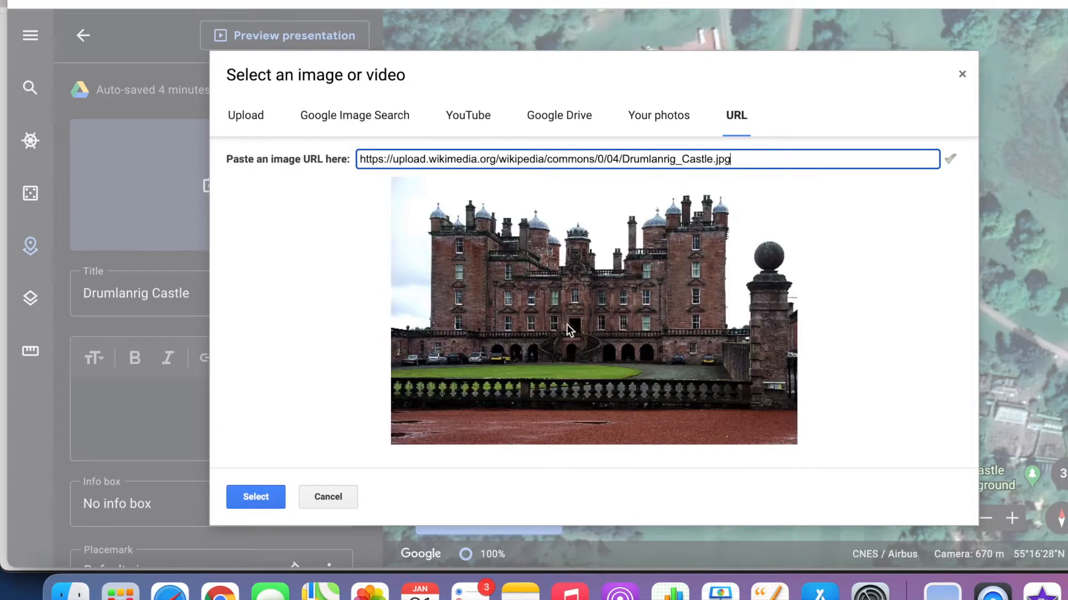
click(257, 496)
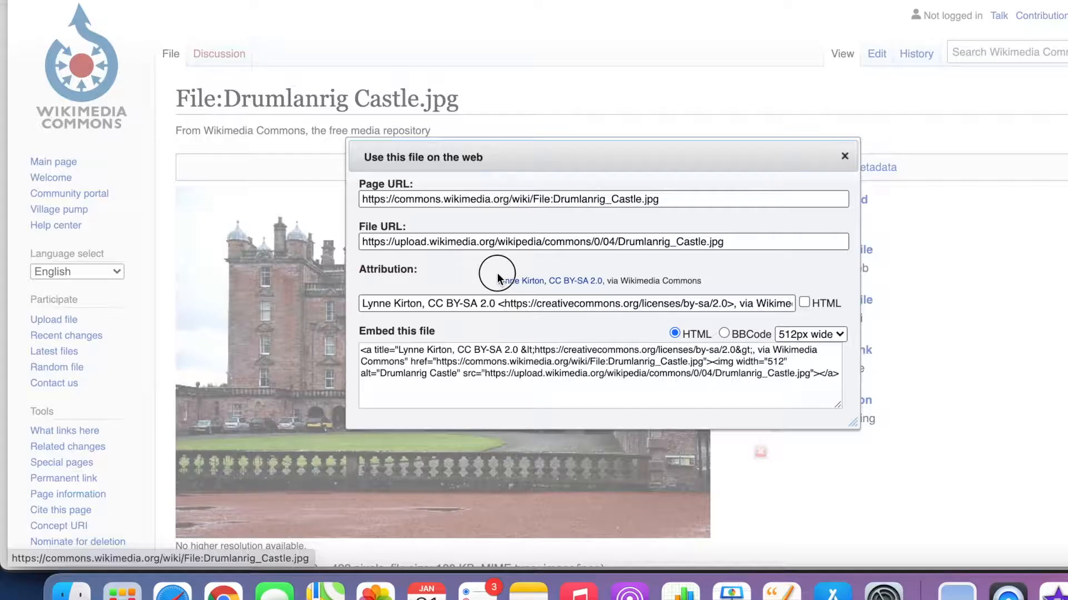
drag(489, 278, 721, 284)
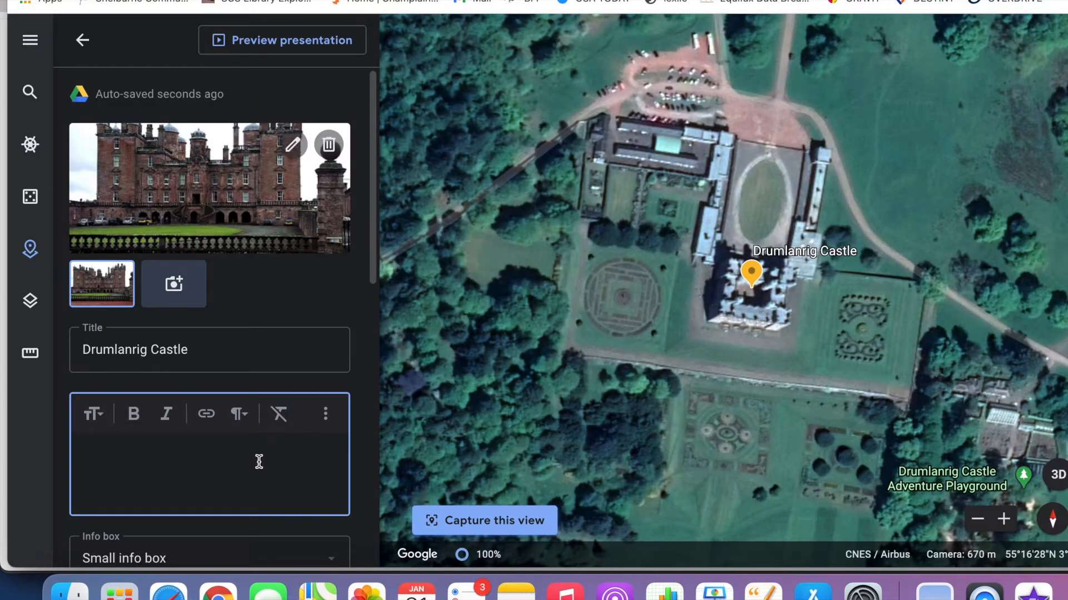
- Copy the castle's descriptive paragraph from the Earth Project notes document into the place's description and clear its formatting
scroll(259, 462, down, 2)
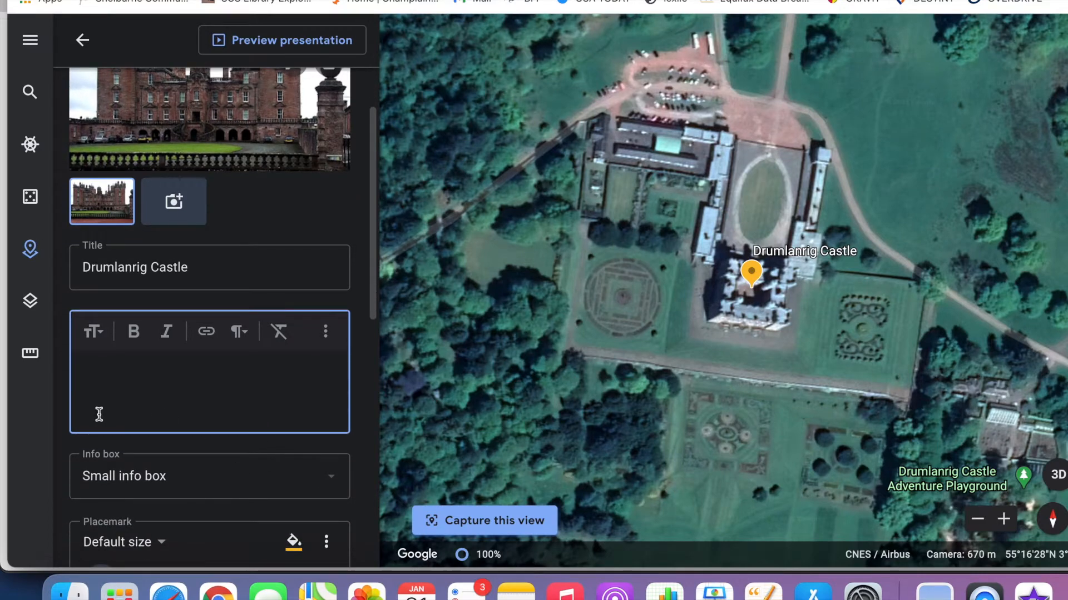
click(340, 0)
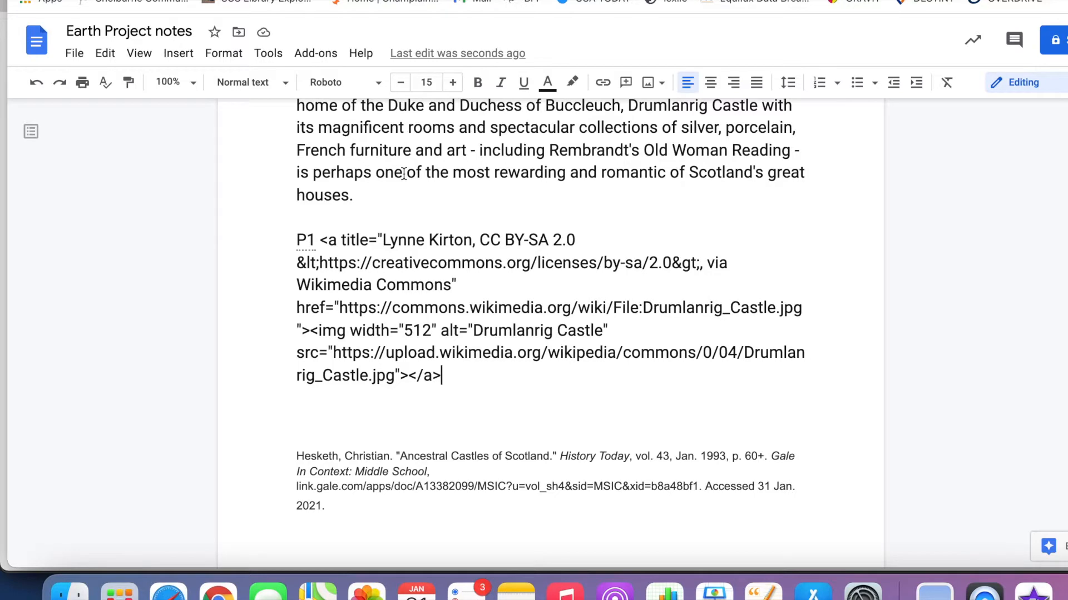
scroll(400, 133, up, 5)
drag(356, 343, 299, 185)
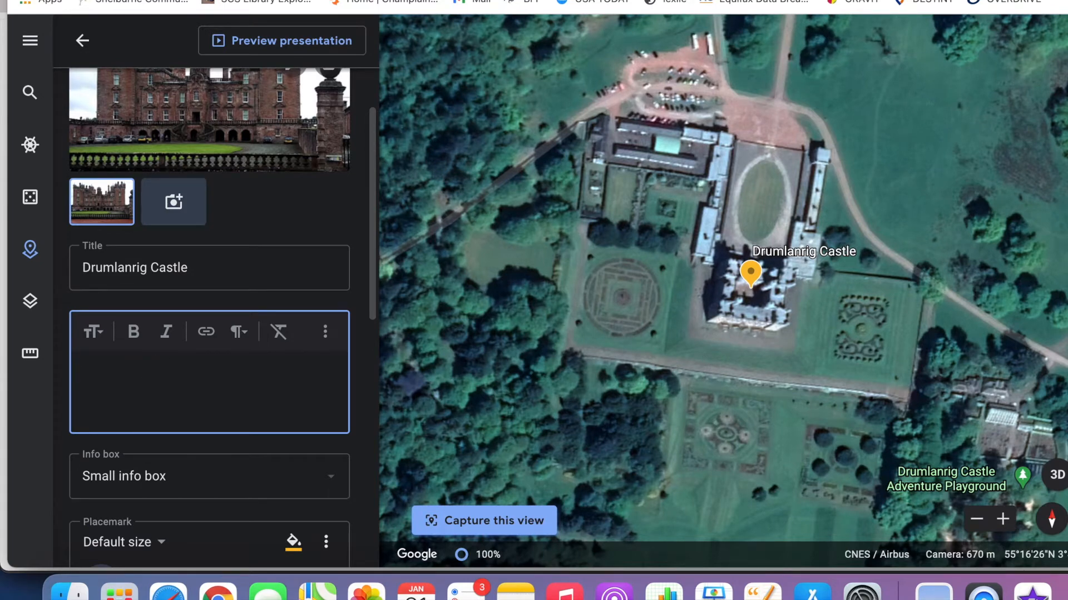
key(super+v)
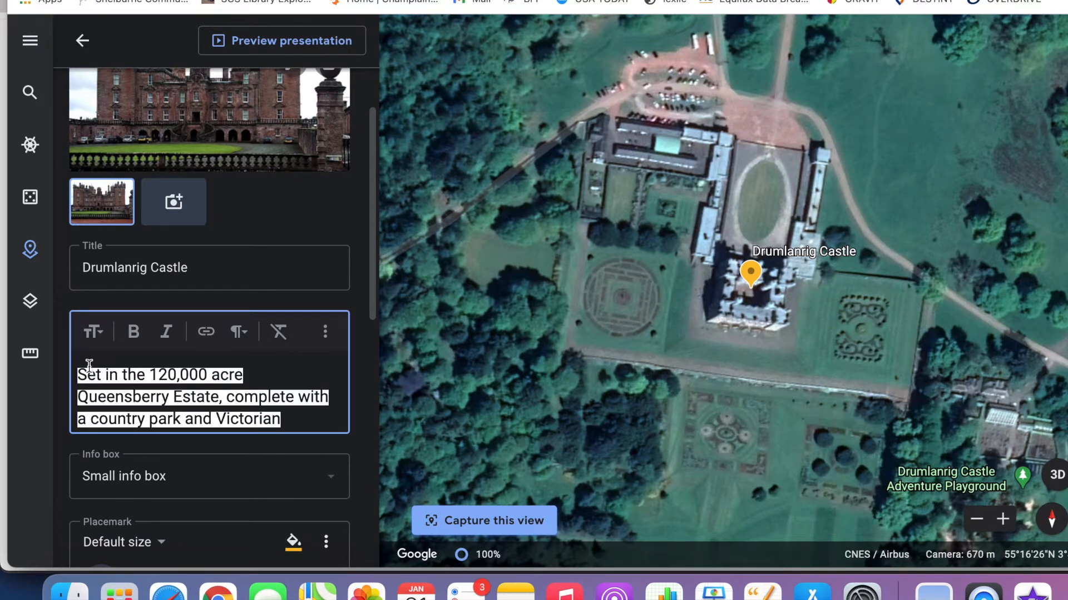
drag(78, 364, 222, 478)
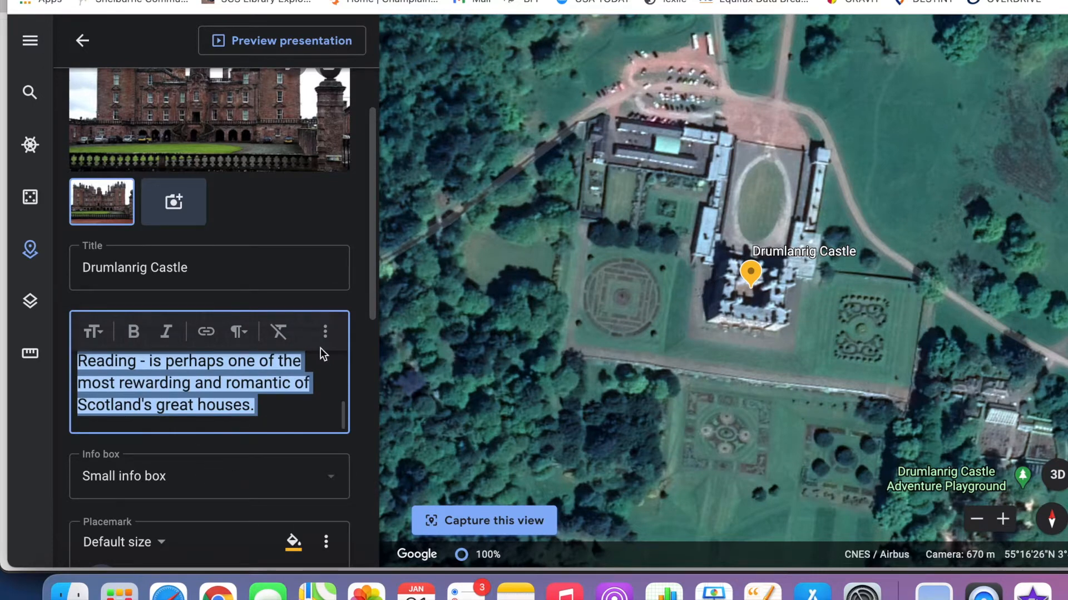
click(279, 335)
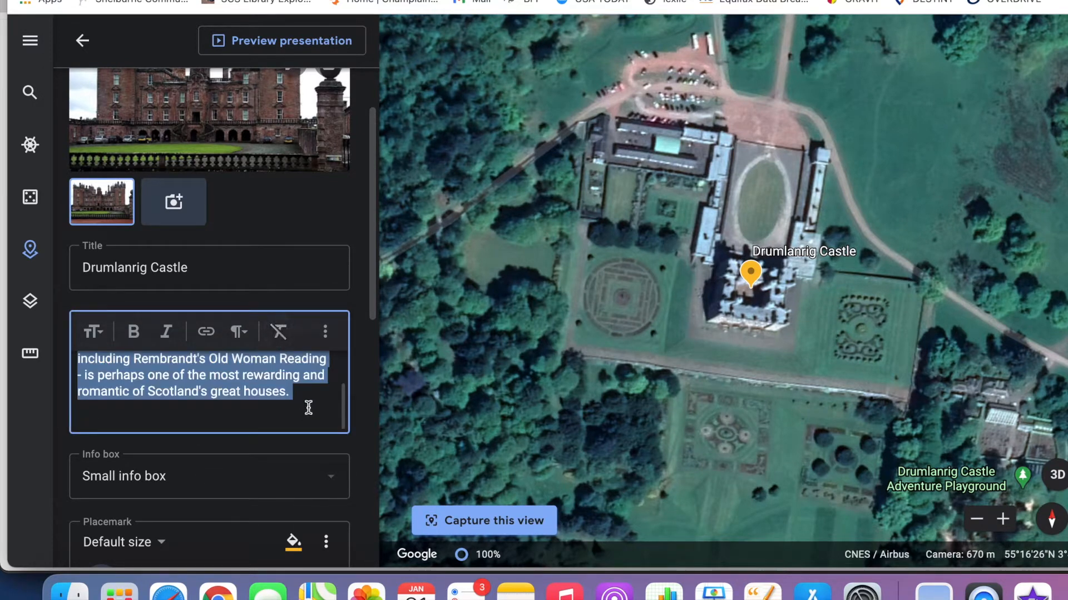
click(309, 408)
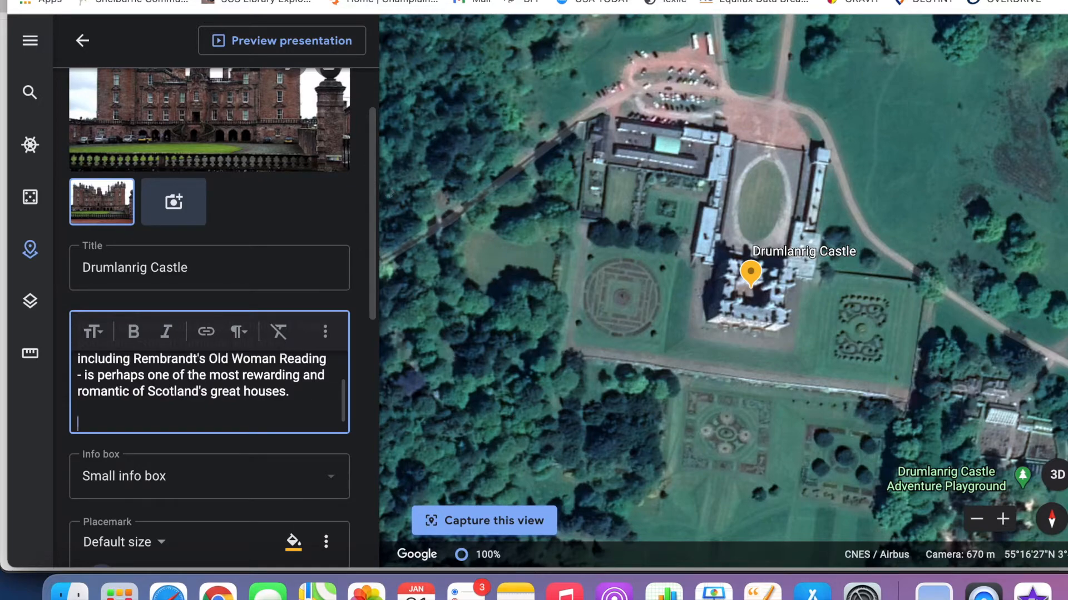
- Copy the "Ancestral Castles of Scotland" citation from the Earth Project notes below the description's paragraph and clear its formatting
key(ctrl+Tab)
scroll(480, 332, down, 5)
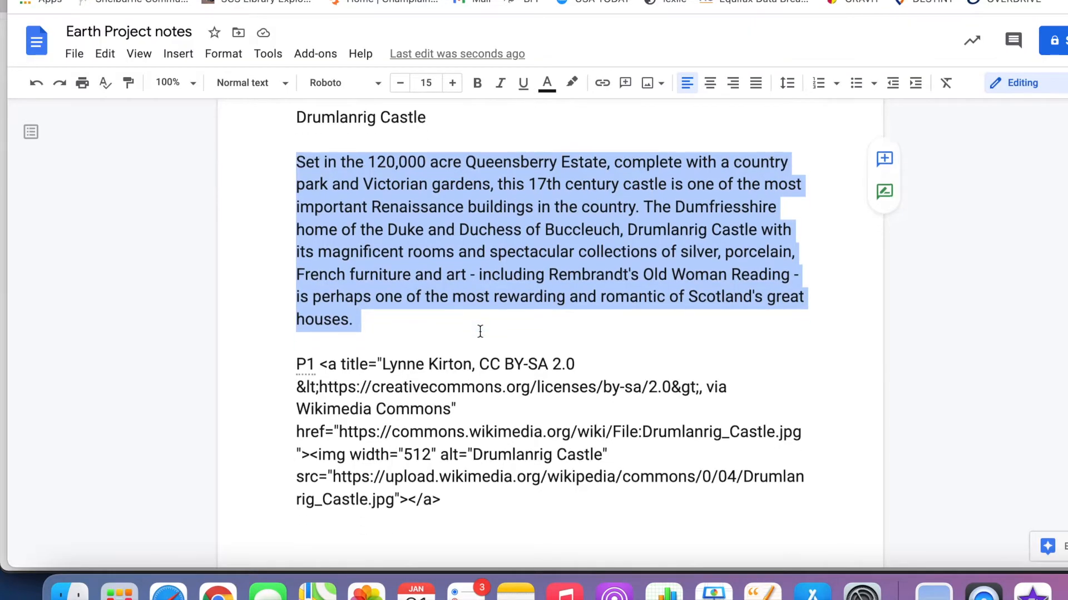
drag(327, 472, 285, 414)
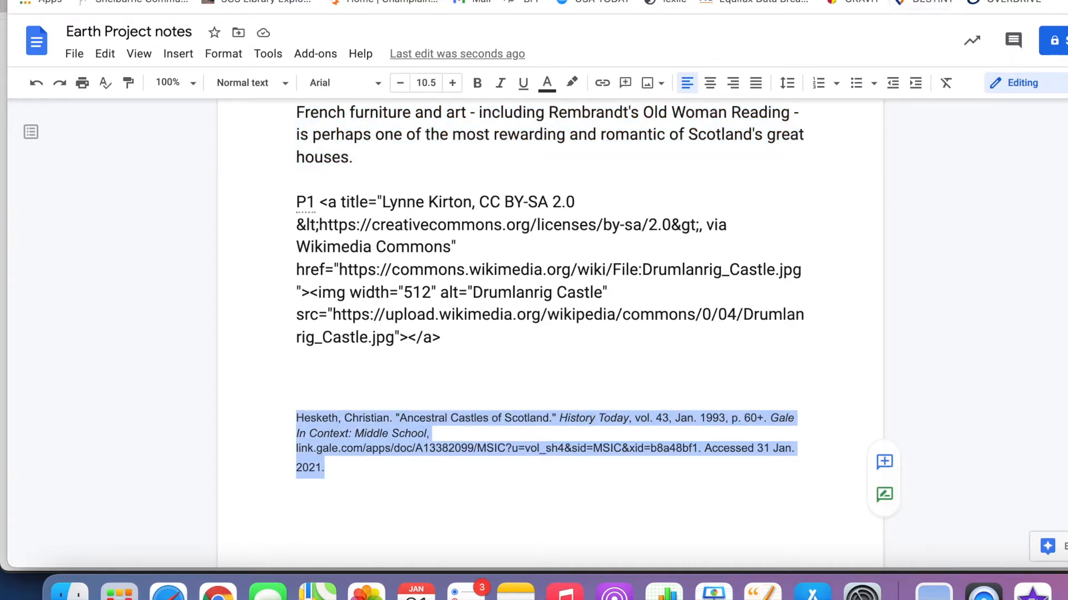
key(ctrl+shift+Tab)
key(super+v)
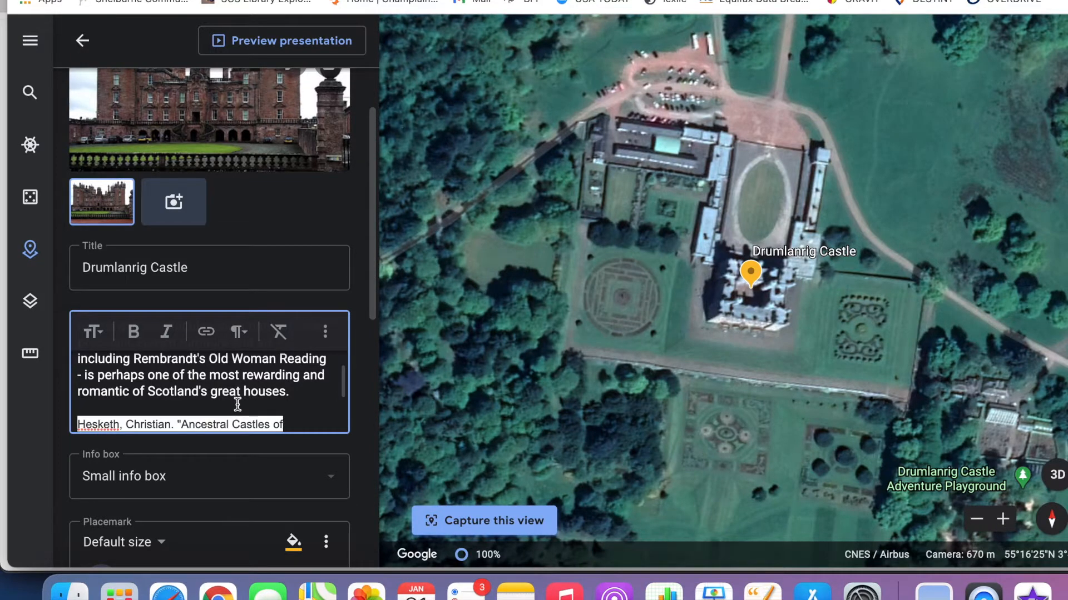
drag(93, 409, 143, 457)
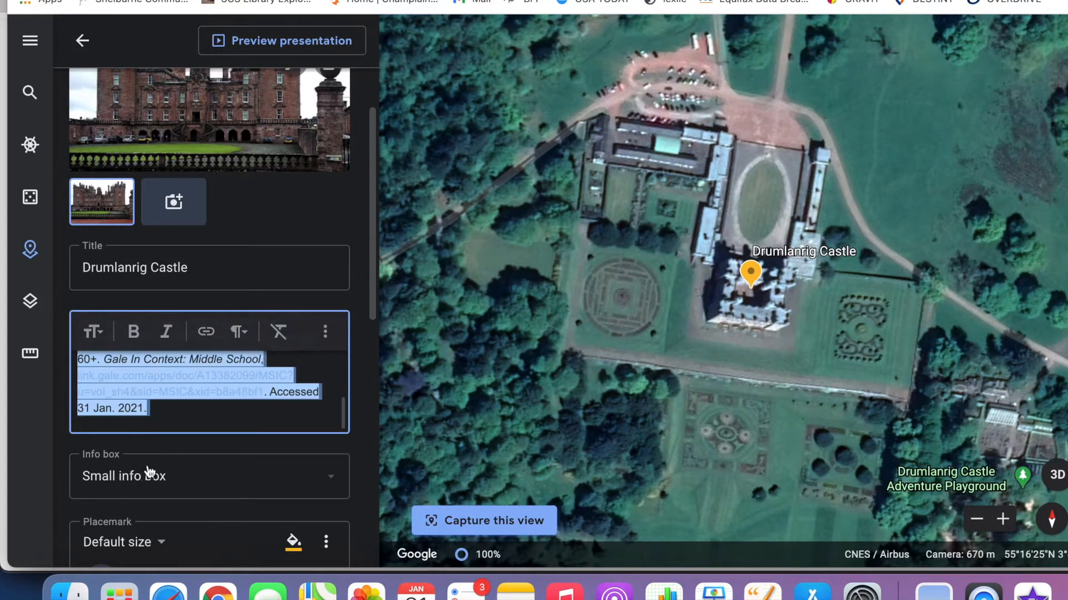
click(279, 334)
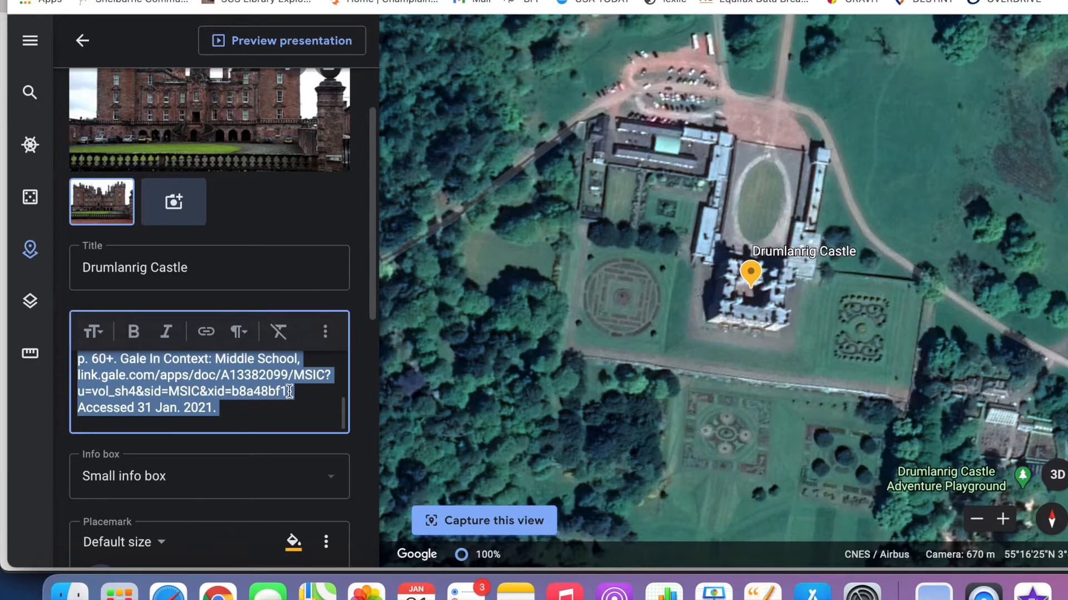
scroll(290, 392, up, 1)
scroll(290, 392, up, 2)
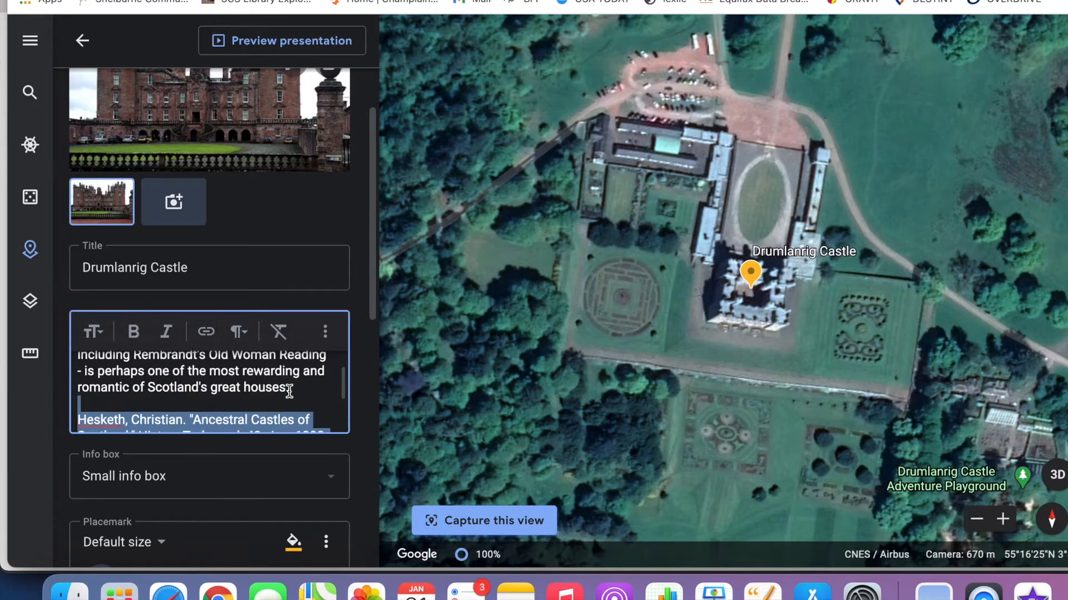
scroll(290, 392, down, 1)
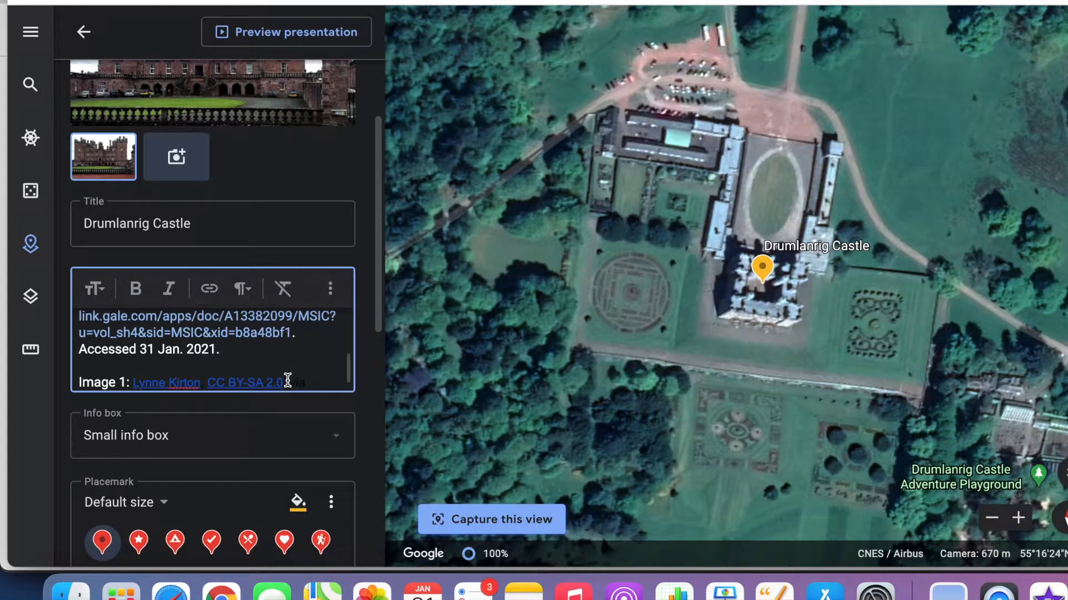
- Clear the formatting of the Image 1 credit line at the end of the castle's description
drag(132, 387, 320, 414)
click(283, 290)
click(315, 342)
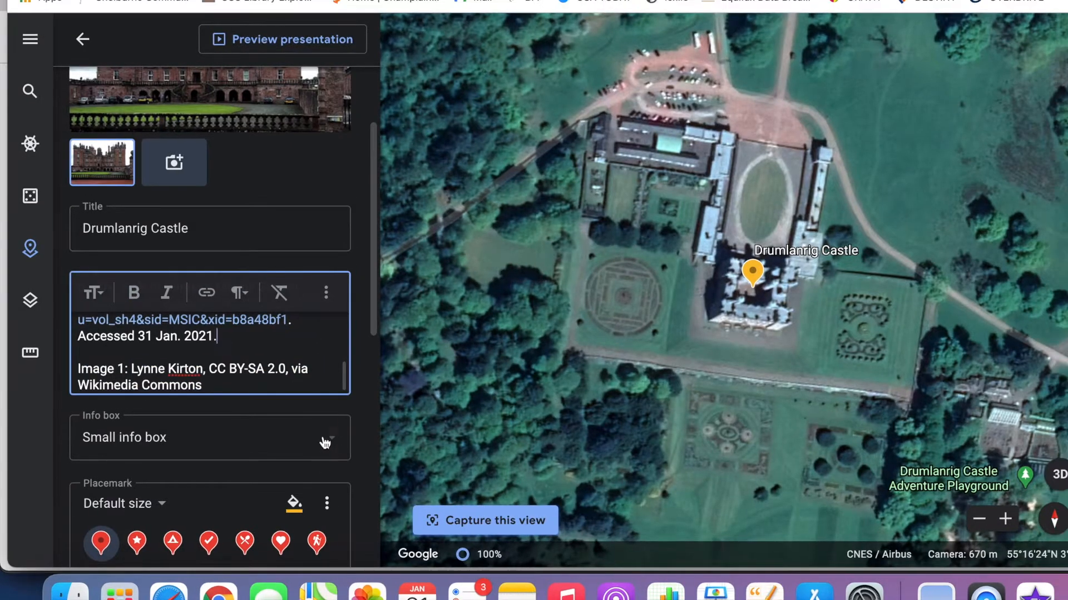
- Set Drumlanrig Castle to use a large info box and change its placemark colour to purple
click(330, 445)
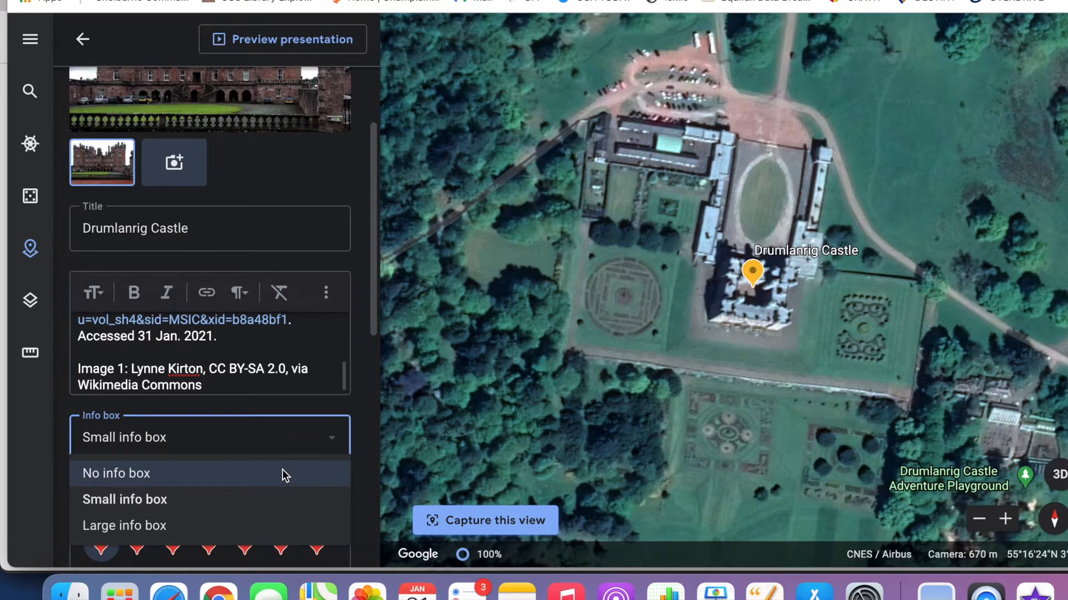
click(202, 526)
scroll(203, 520, down, 5)
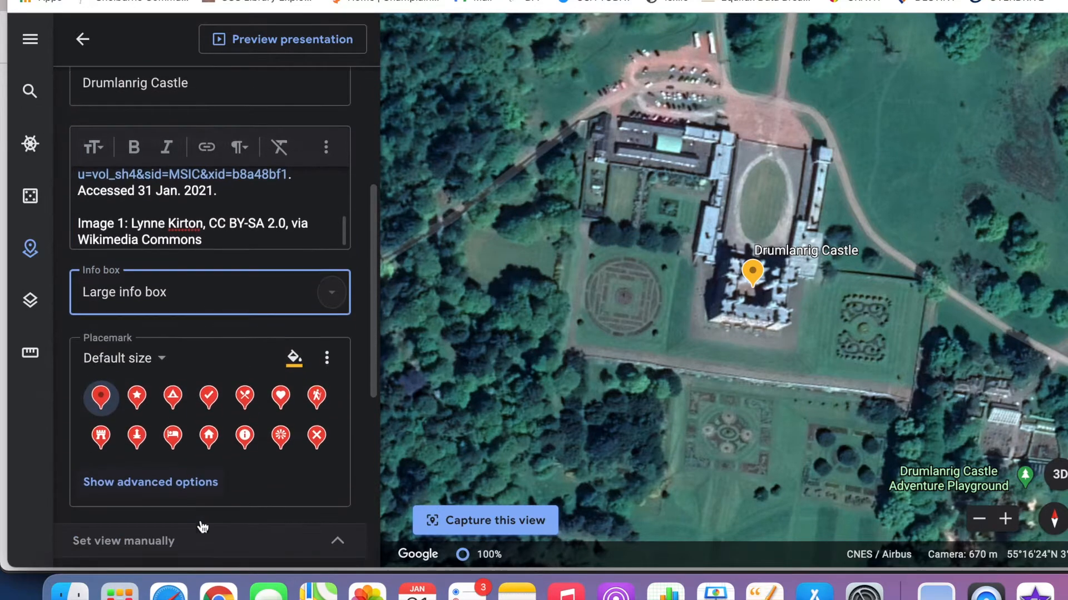
click(296, 316)
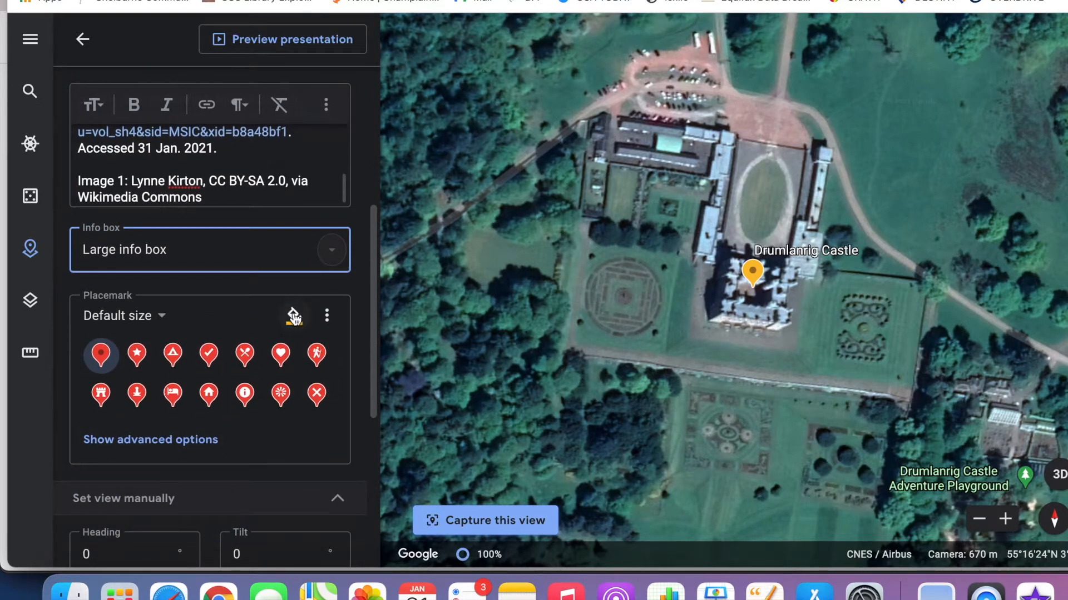
click(338, 328)
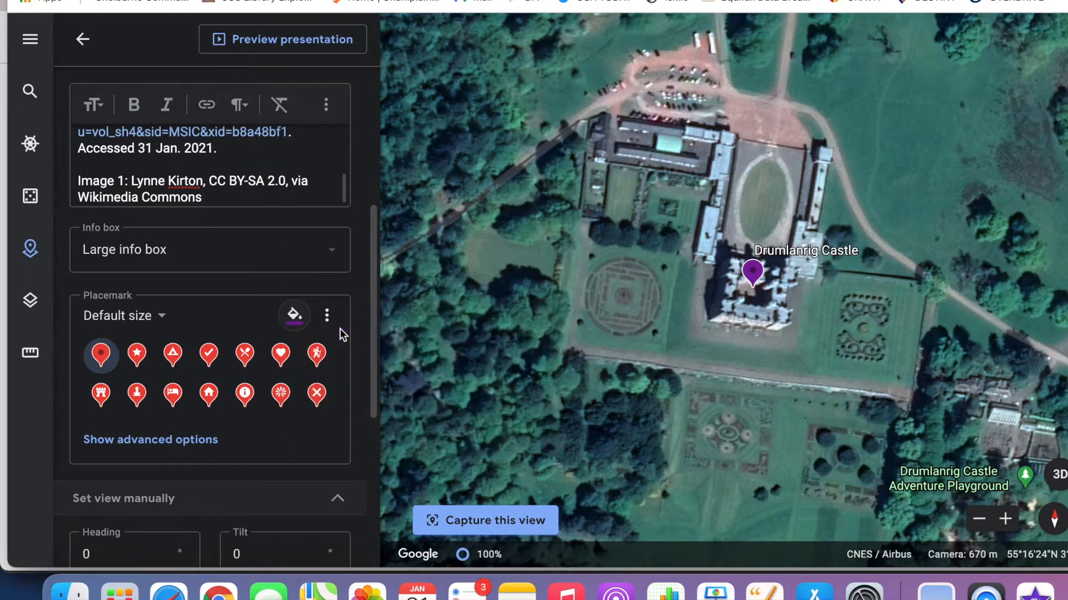
- Set the Drumlanrig Castle placemark's label colour to purple and its label size to Large
scroll(297, 413, down, 3)
scroll(297, 420, down, 2)
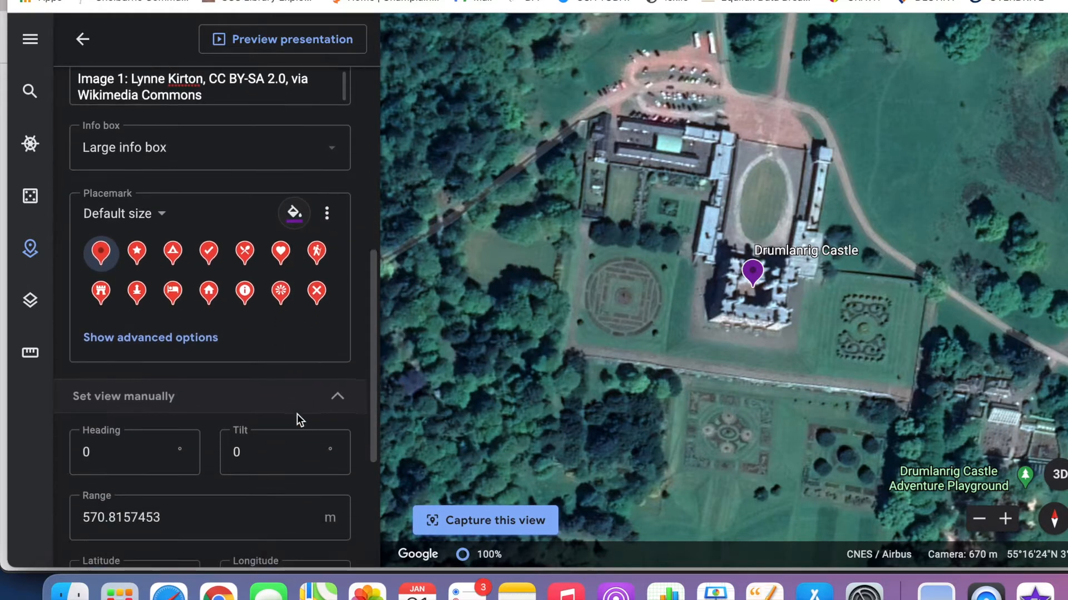
click(191, 340)
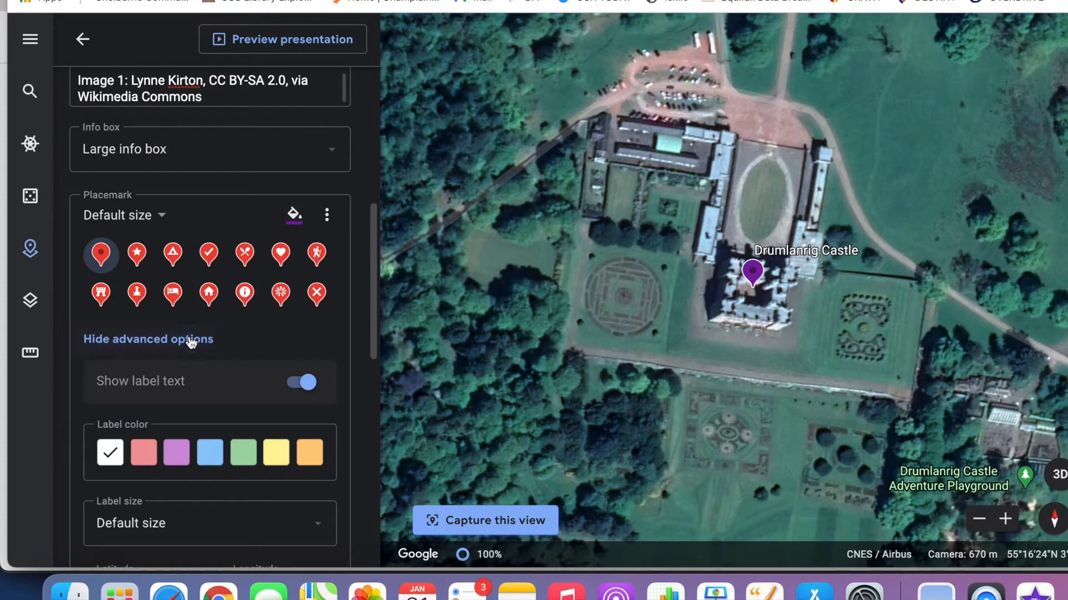
click(171, 456)
scroll(181, 455, down, 4)
click(204, 451)
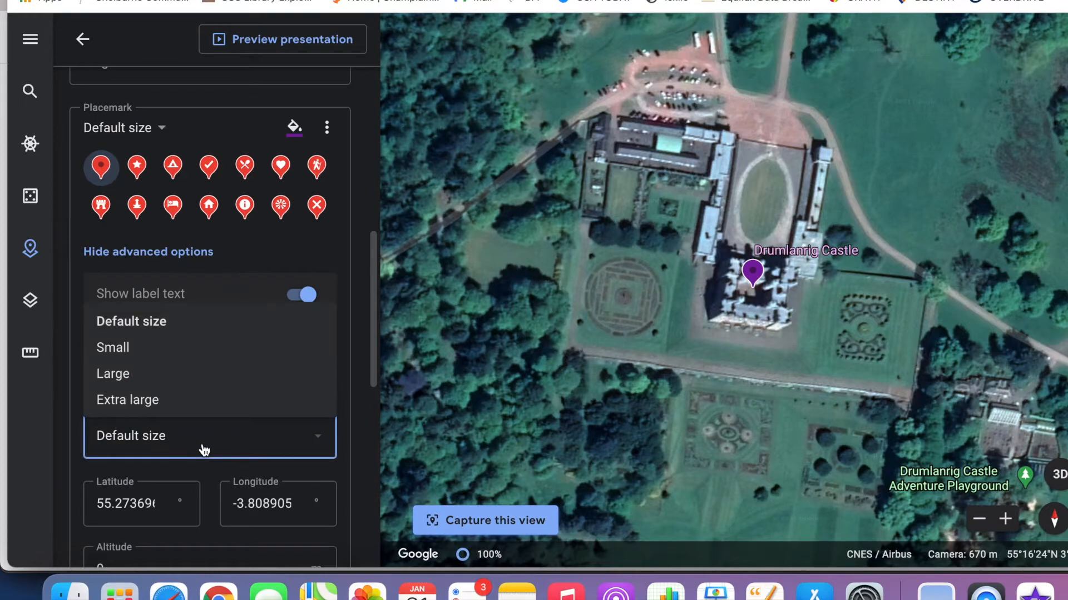
click(178, 373)
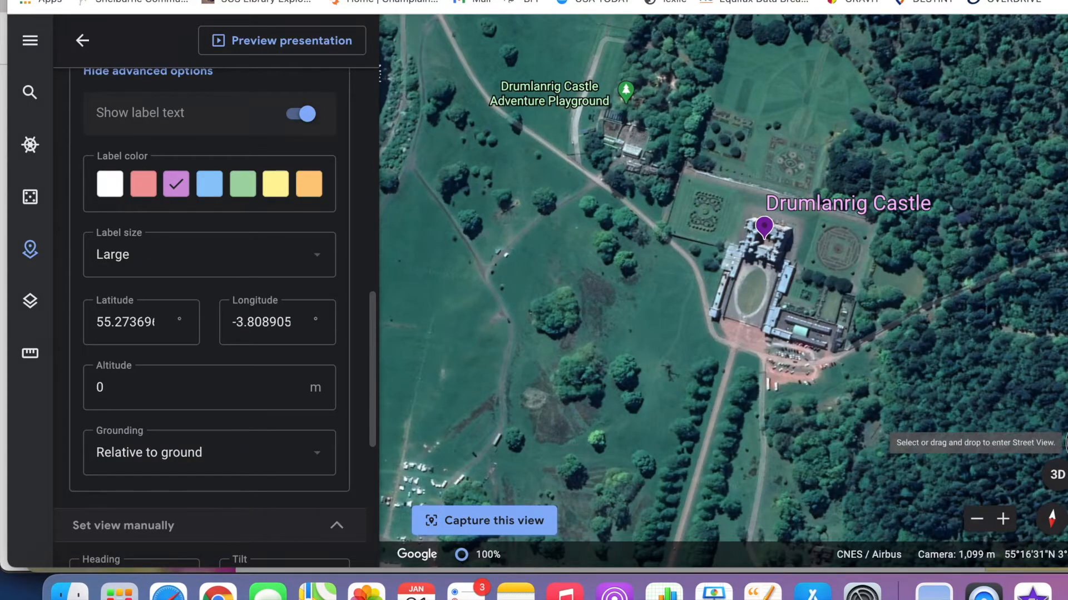
- Enter Street View on the drive in front of Drumlanrig Castle, face and zoom in on the castle, and capture that view for the place
click(1064, 443)
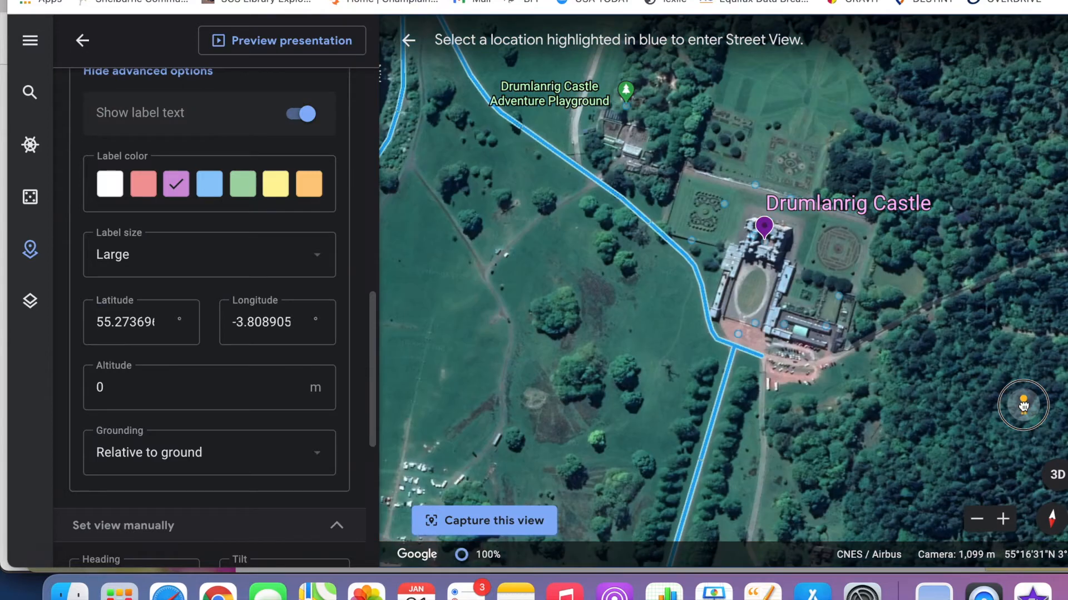
click(729, 352)
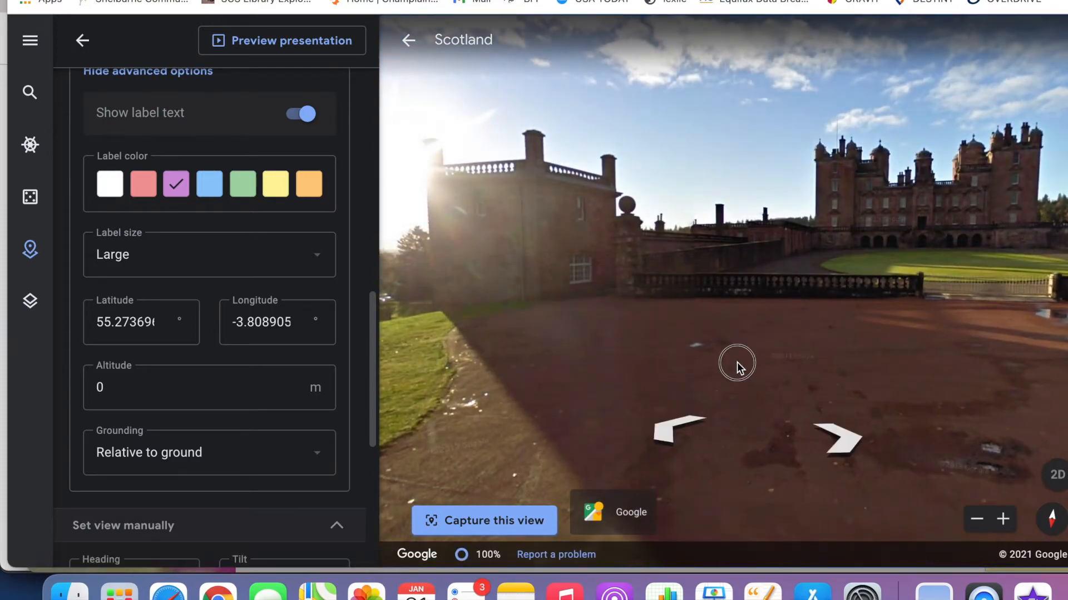
drag(736, 362, 594, 359)
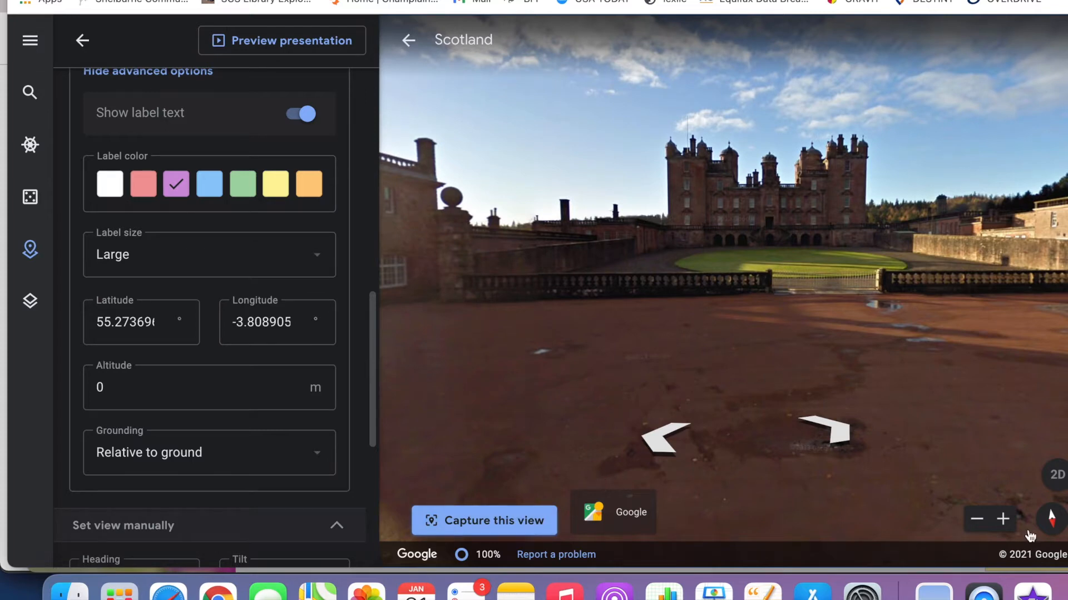
click(1003, 523)
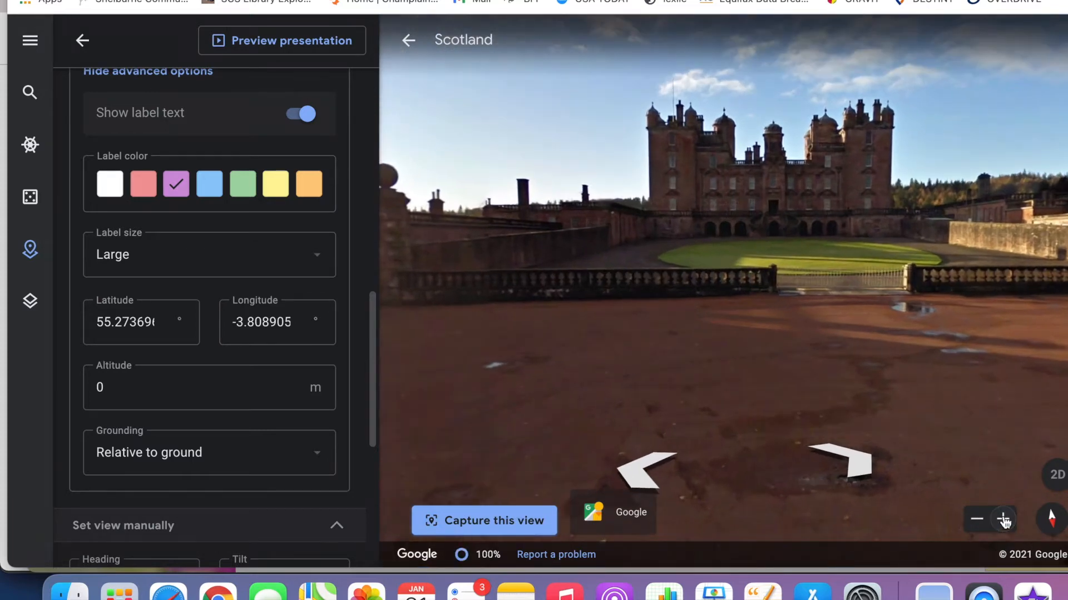
click(492, 524)
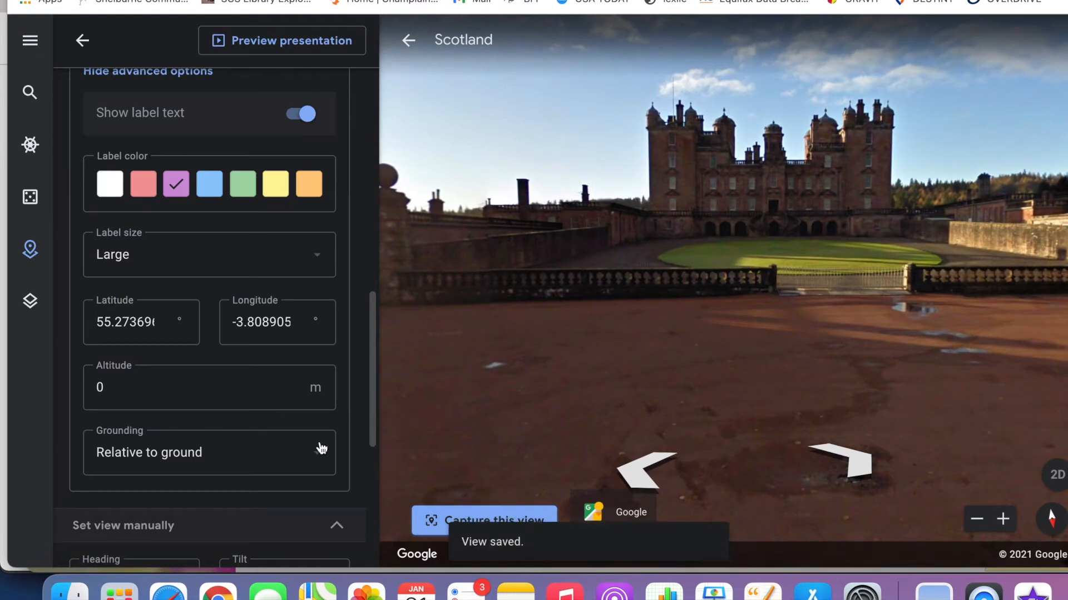
scroll(322, 447, down, 6)
scroll(322, 448, up, 10)
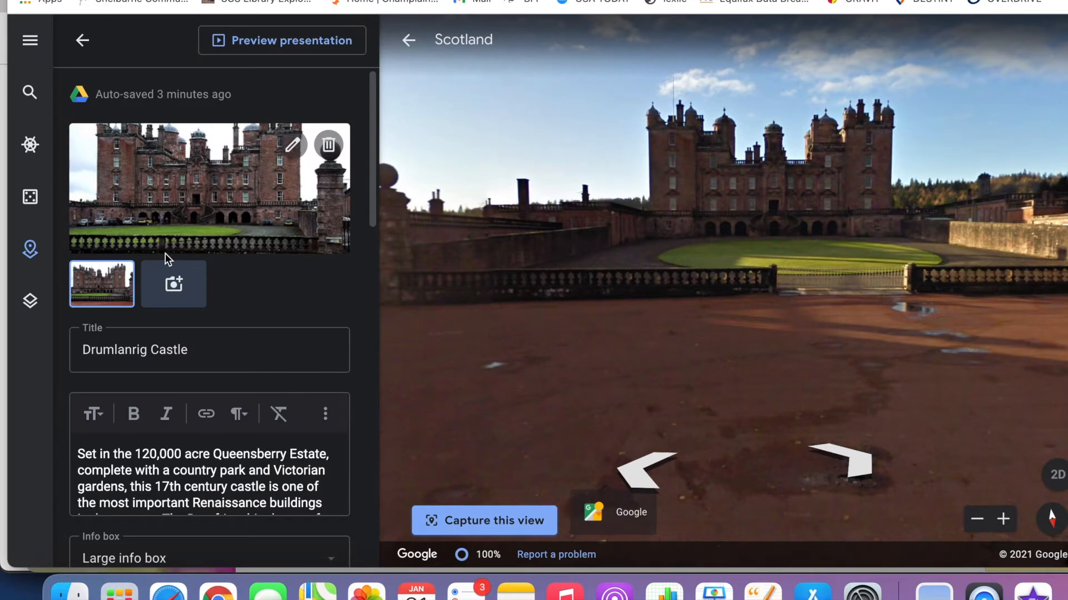
click(174, 283)
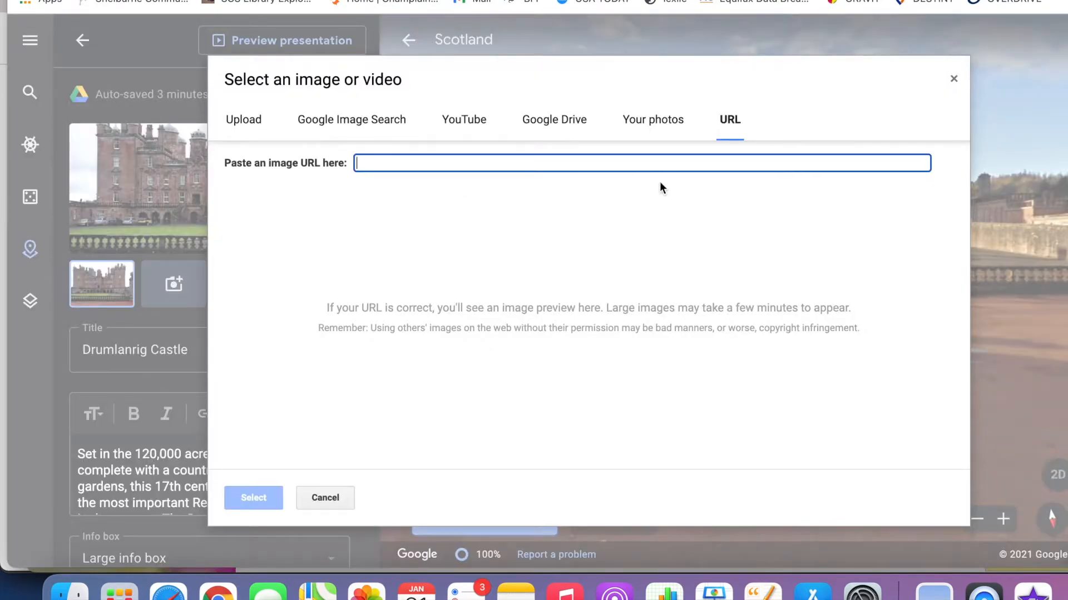
click(478, 122)
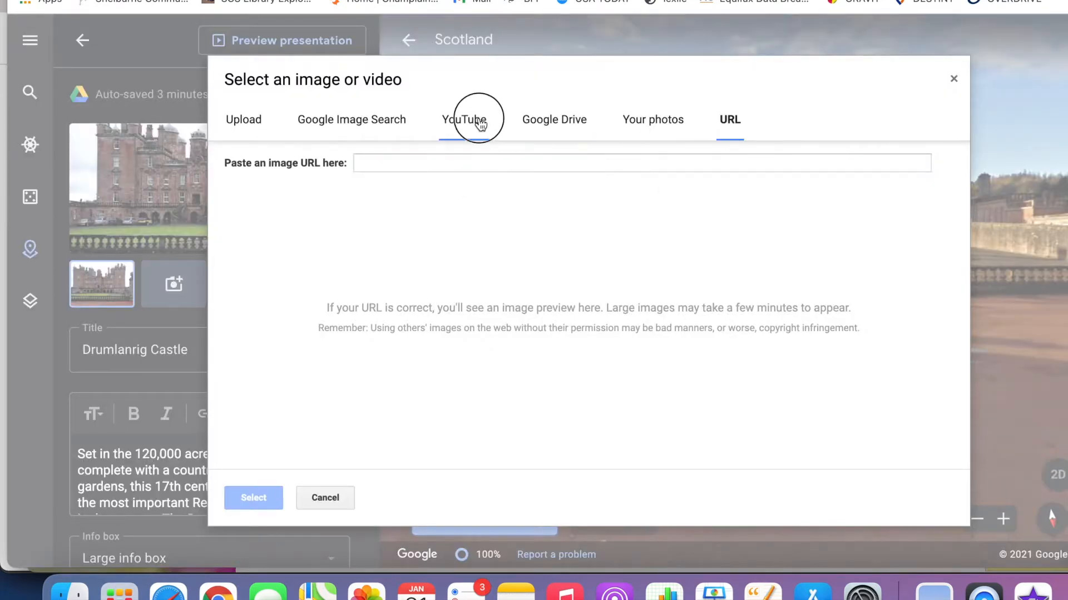
text(https://youtu.be/4XvmCN-v58Q?t=89)
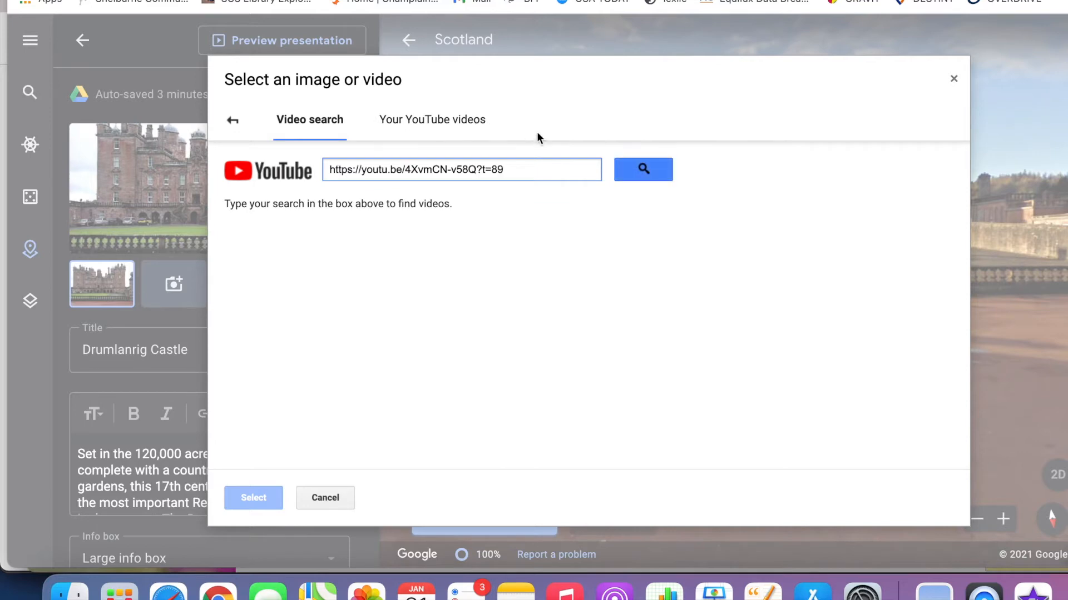
click(646, 173)
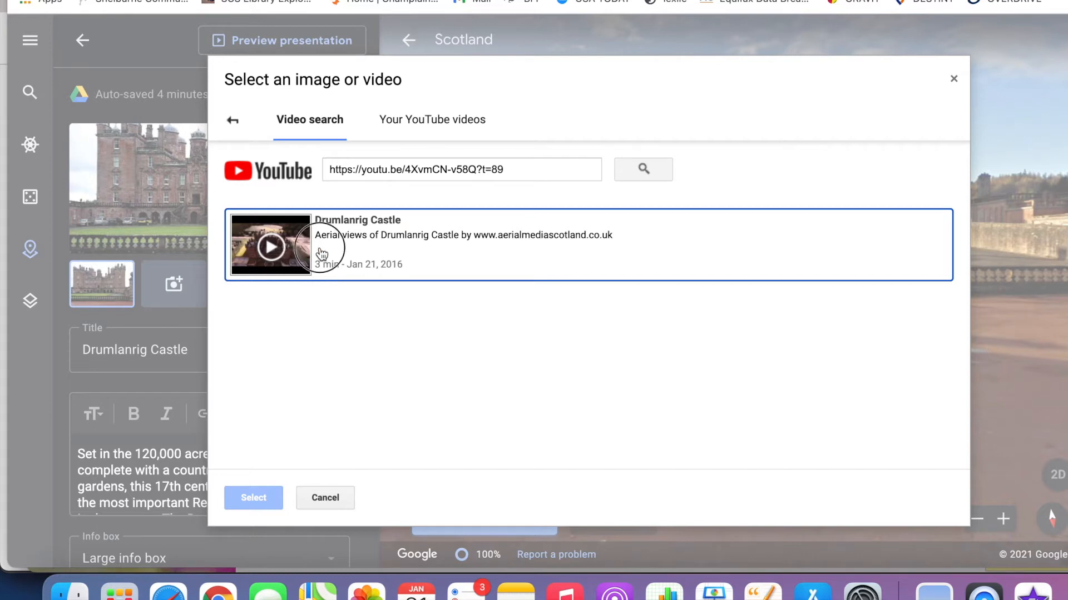
click(320, 256)
click(256, 499)
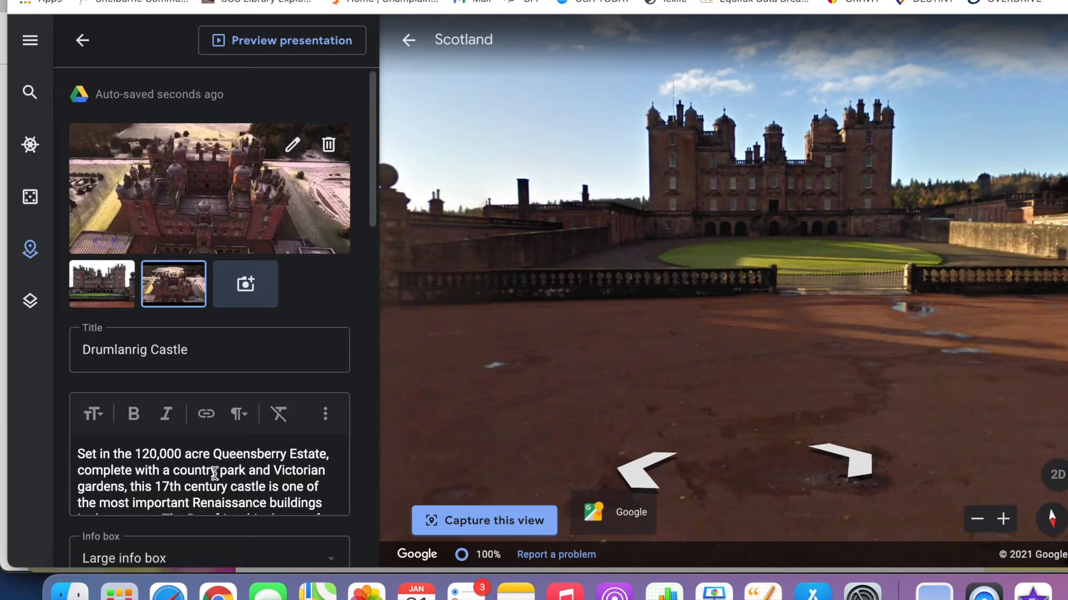
- Copy the aerial views video credit from the Earth Project notes to the end of the castle's description, prefixed "Video:", and clear its formatting
key(ctrl+Tab)
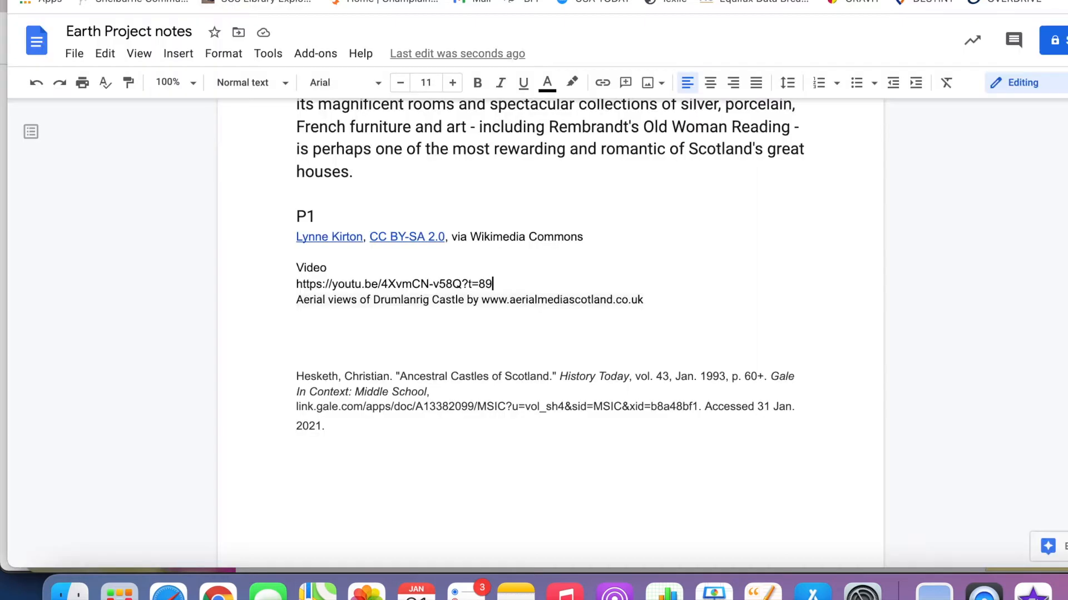
drag(644, 300, 289, 300)
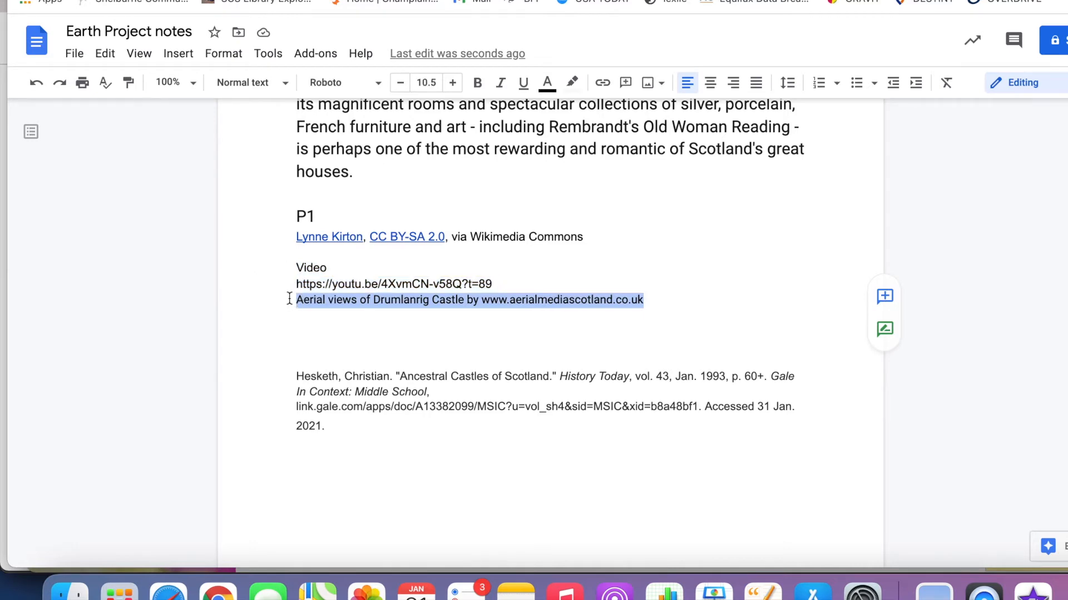
click(280, 414)
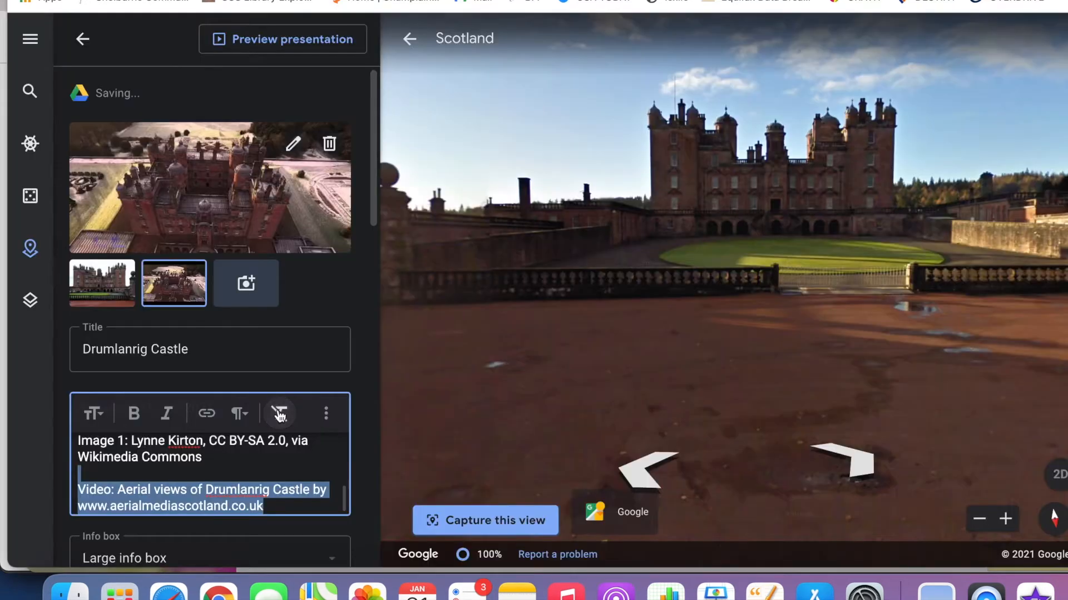
click(294, 471)
- Play the "Styling places" tutorial video, raise the volume and skip ahead through its sections on images, info boxes and placemark icons
scroll(272, 428, down, 5)
scroll(275, 434, down, 10)
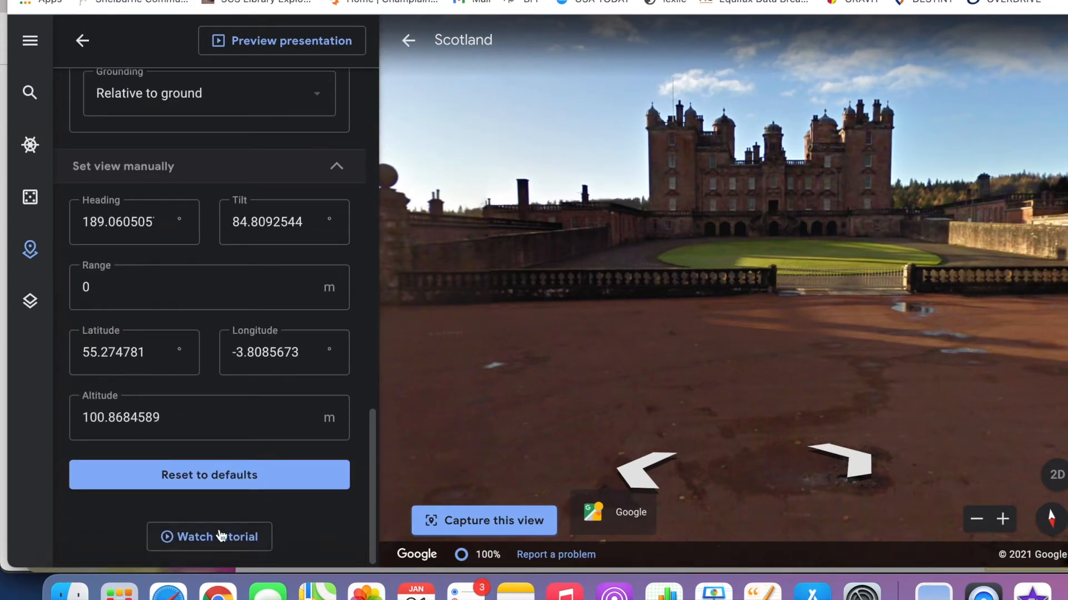
click(219, 537)
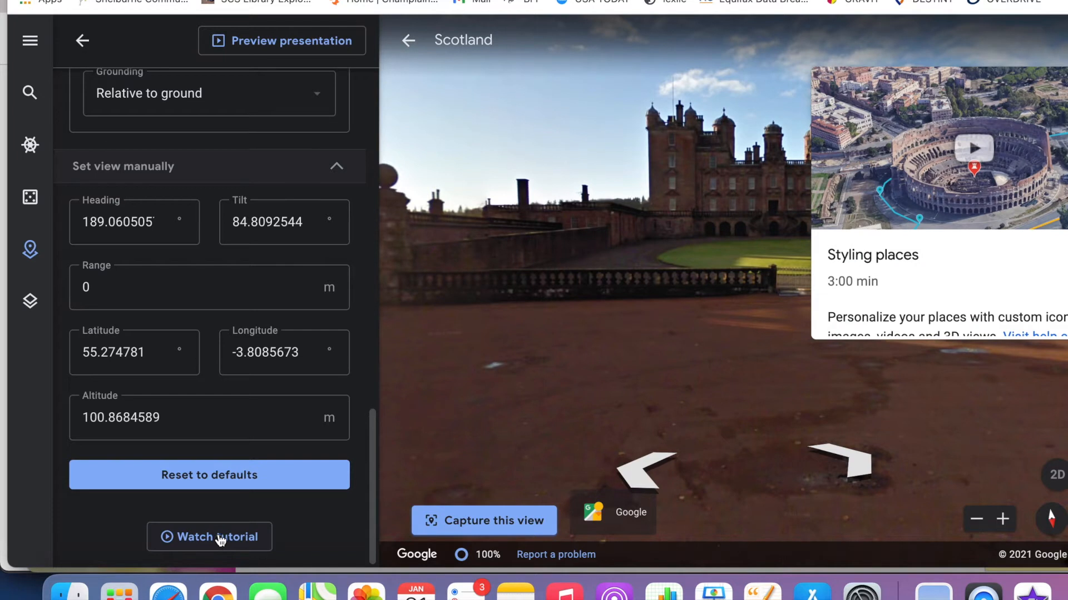
click(973, 149)
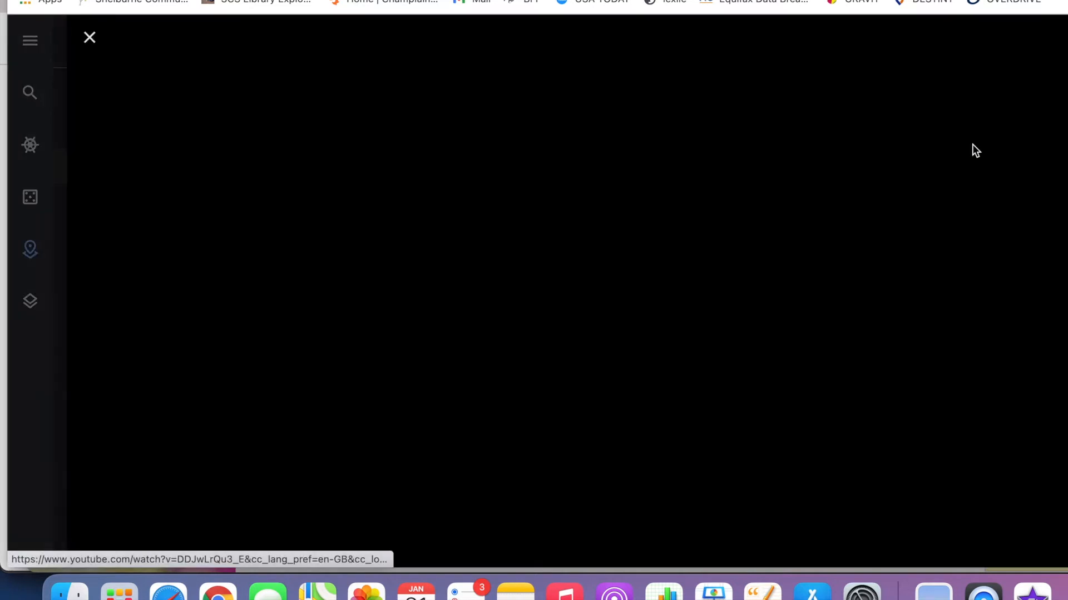
key(XF86AudioRaiseVolume)
key(XF86AudioRaiseVolume)
key(XF86AudioRaiseVolume)
key(XF86AudioRaiseVolume)
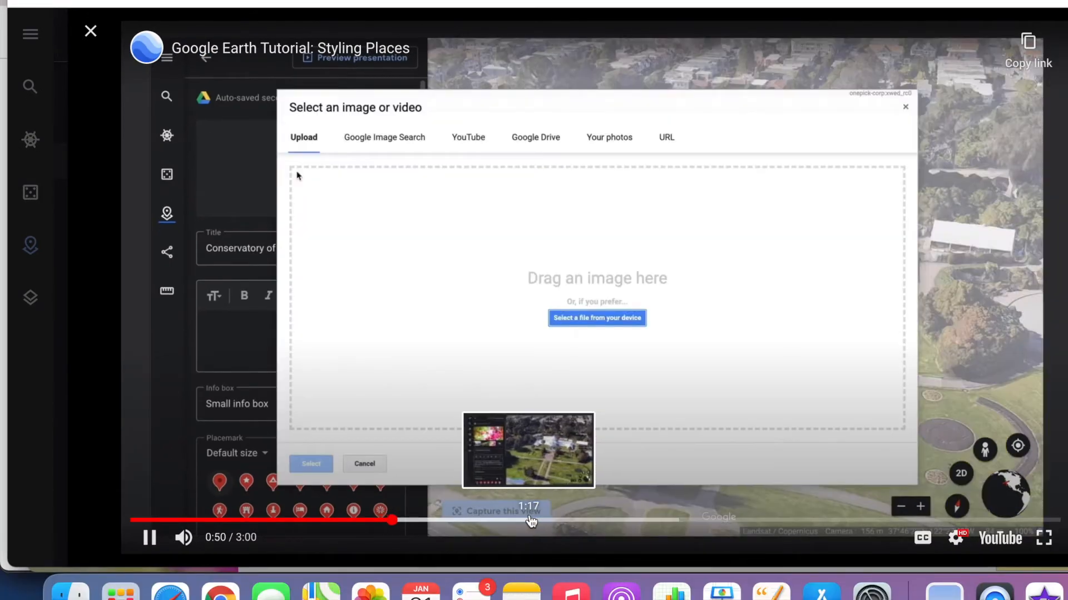
click(543, 522)
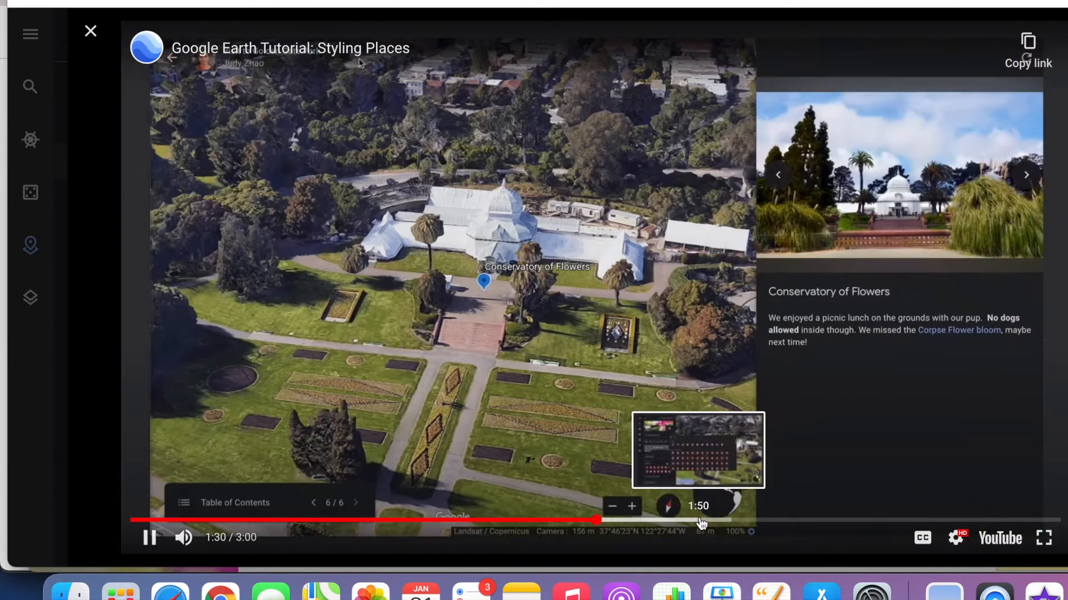
click(701, 522)
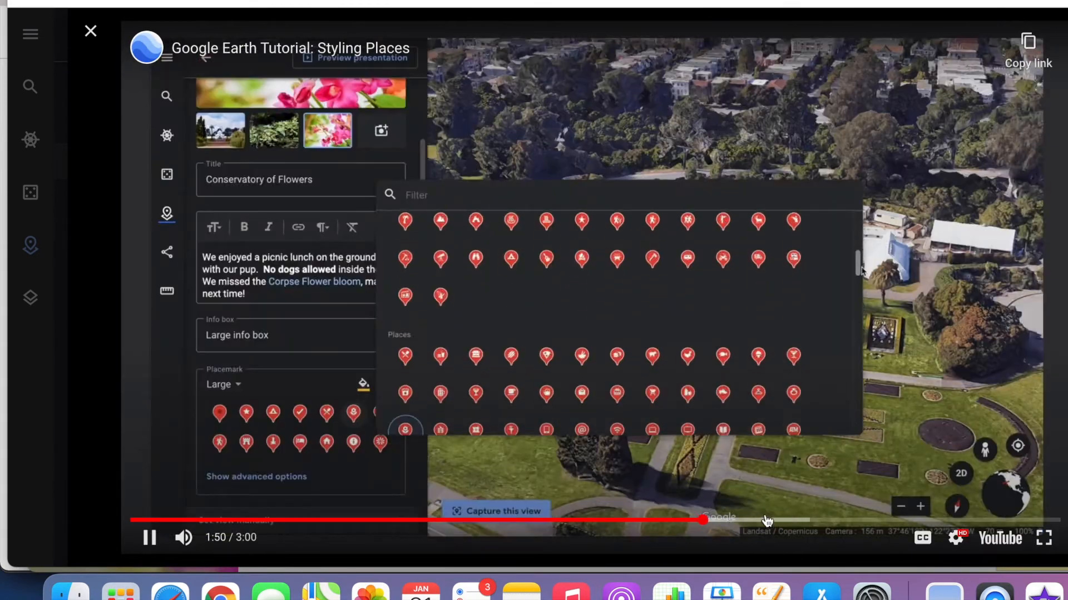
click(850, 522)
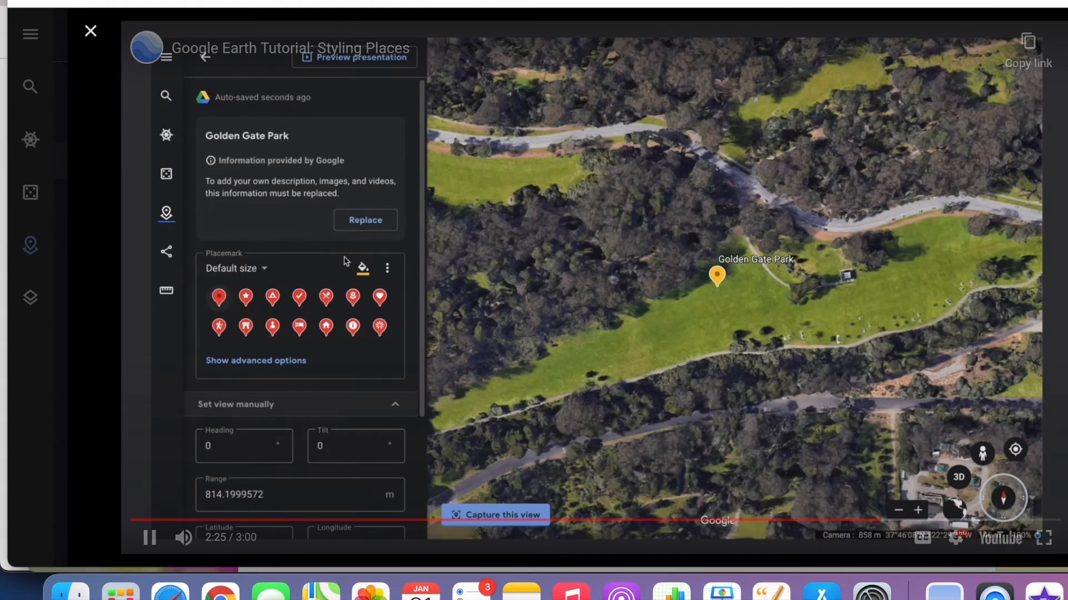